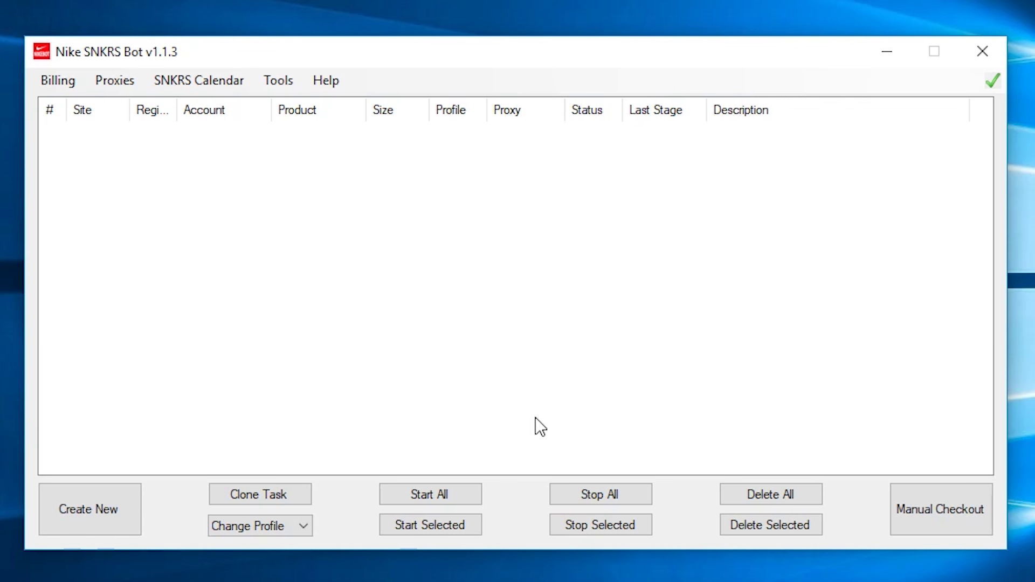
Step: Start a new billing profile named 'tree' in the Billing Profiles editor
left_click(59, 82)
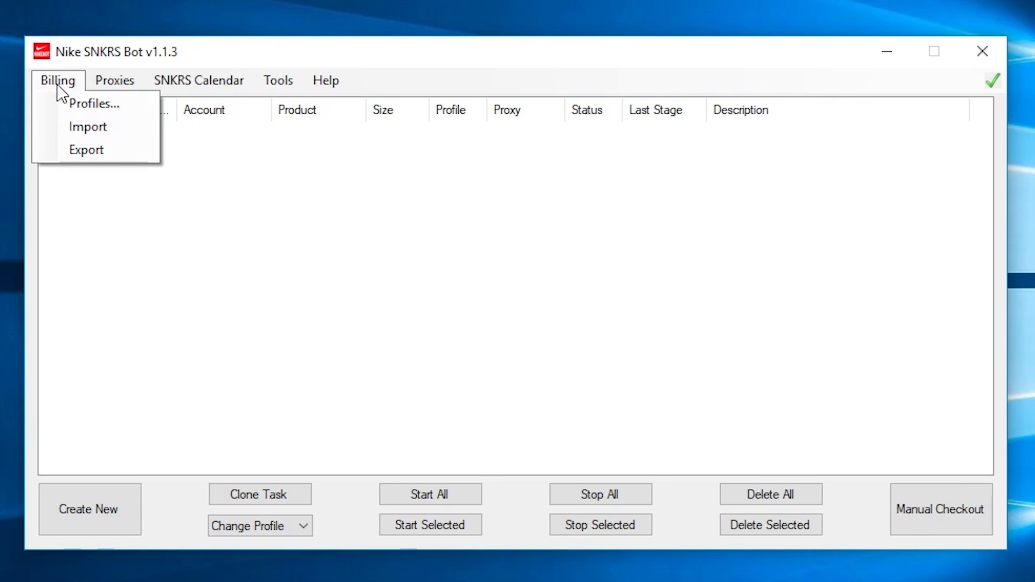
left_click(79, 105)
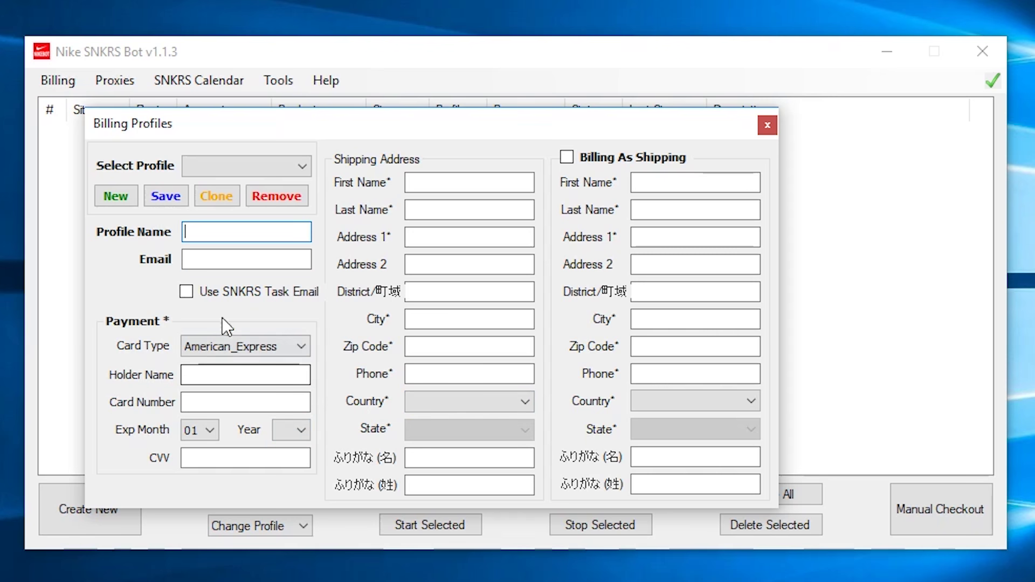
left_click(253, 232)
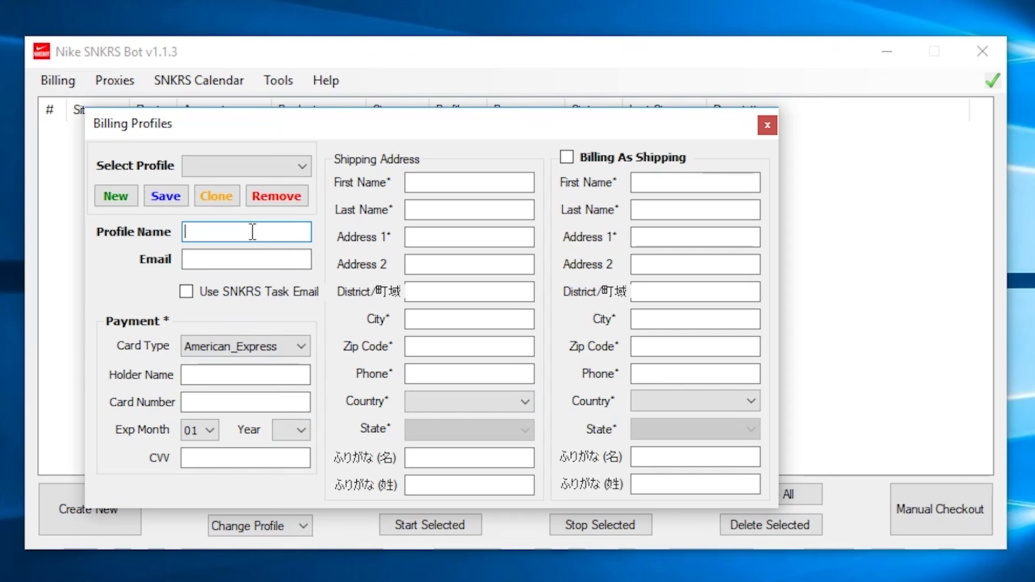
type("tree")
Step: Enter the profile's e-mail address, correcting a typo in the domain
left_click(185, 259)
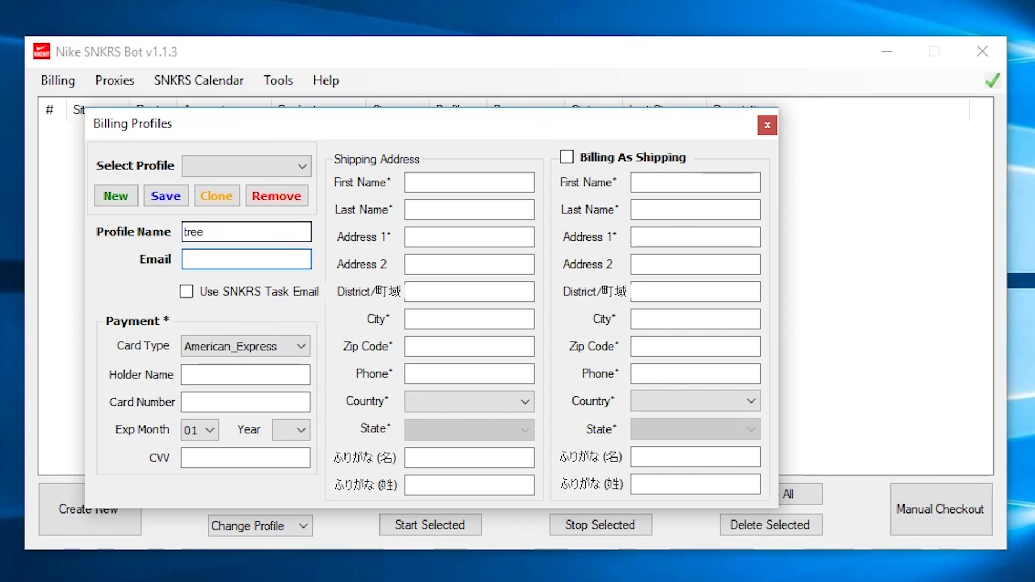
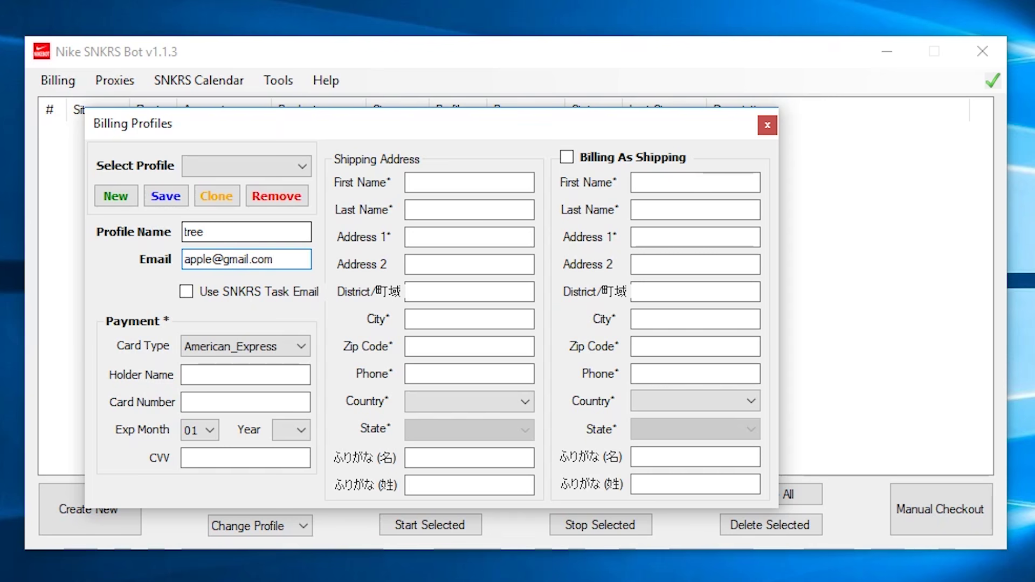
left_click(290, 295)
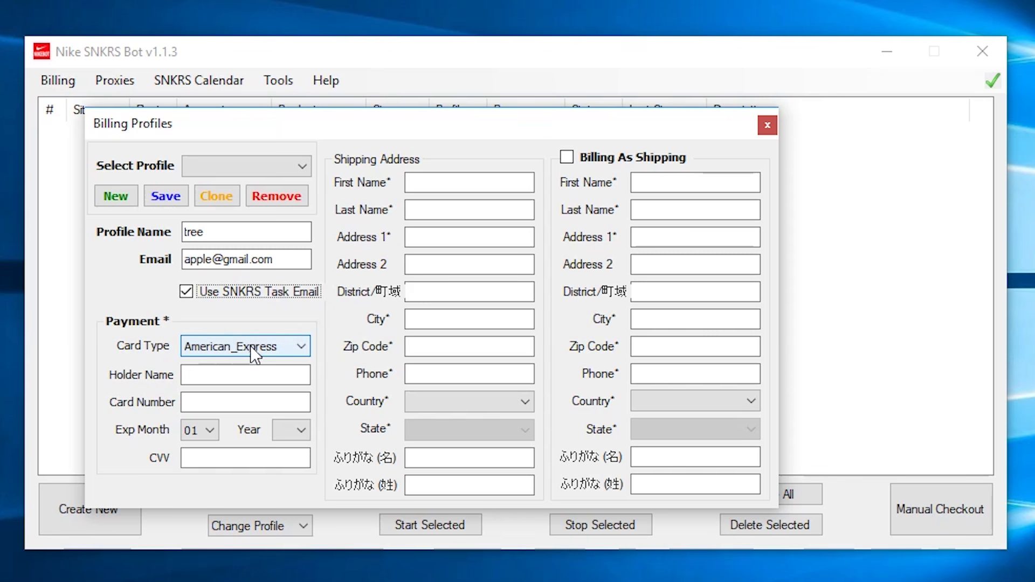
Step: Fill in the card holder name and street address, and insert +%num5% before the e-mail's @
left_click(205, 373)
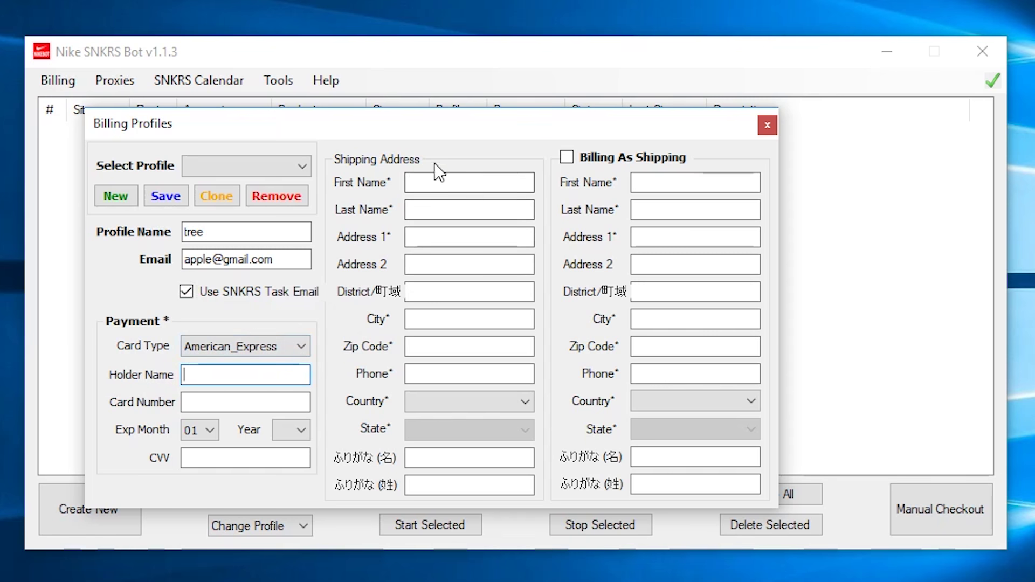
type("ray ray")
left_click(469, 182)
type("ray")
left_click(469, 210)
type("ray")
left_click(469, 236)
type("123 Apple St")
left_click(469, 319)
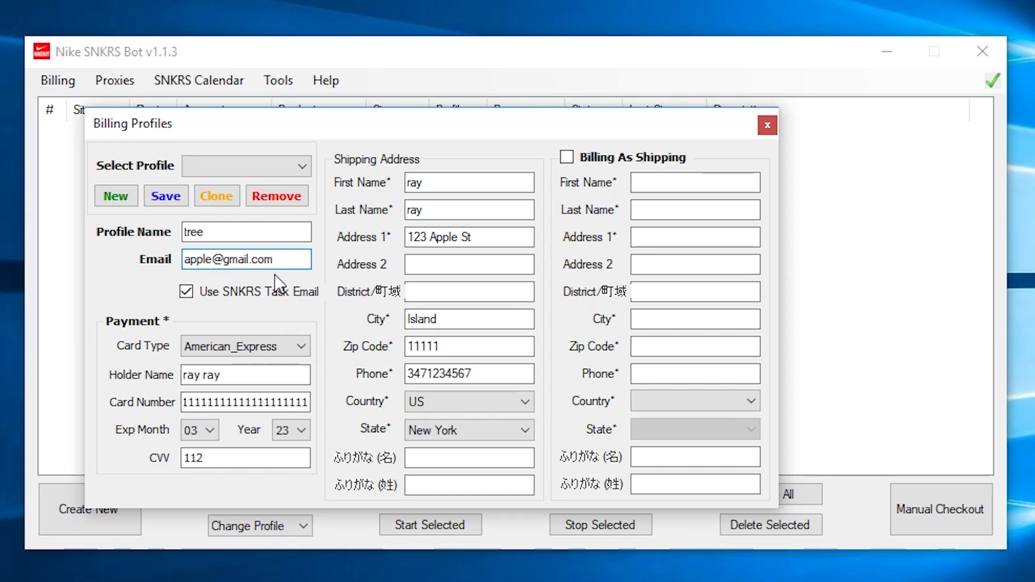
type("+%num5%")
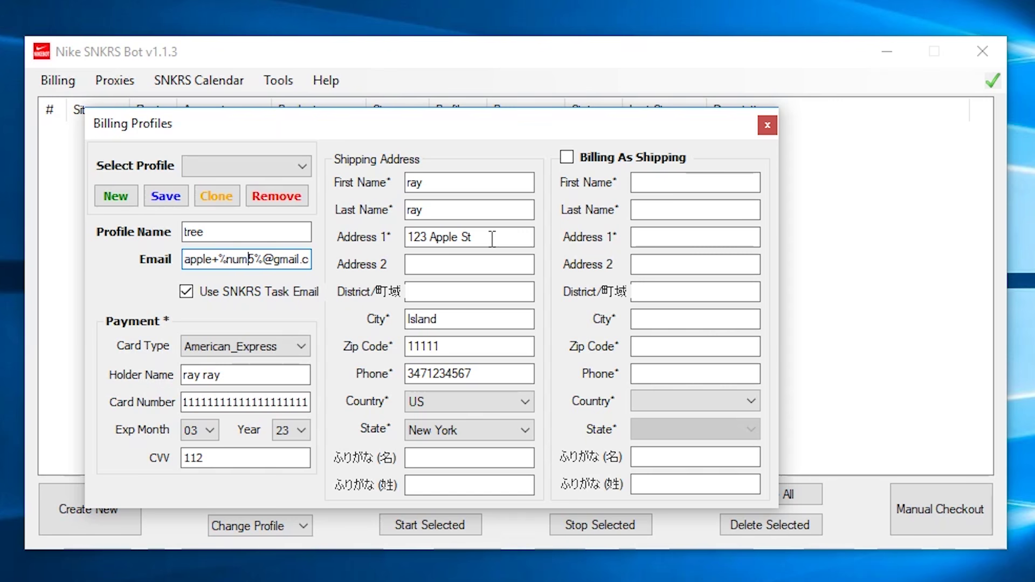
Step: Add %char3% to the street address, end the phone with %num7%, and tick Billing As Shipping
left_click(430, 237)
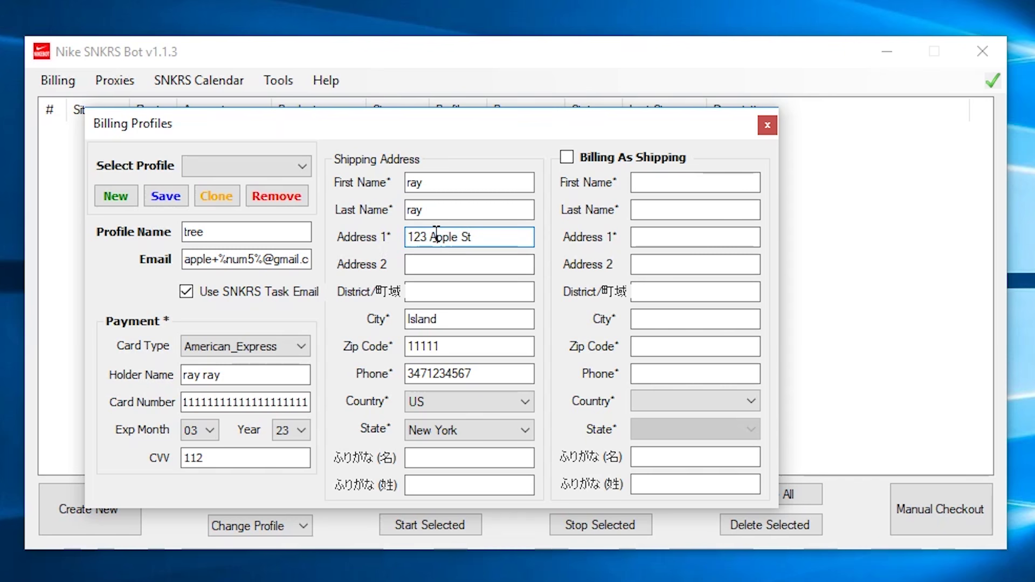
type("%char3%")
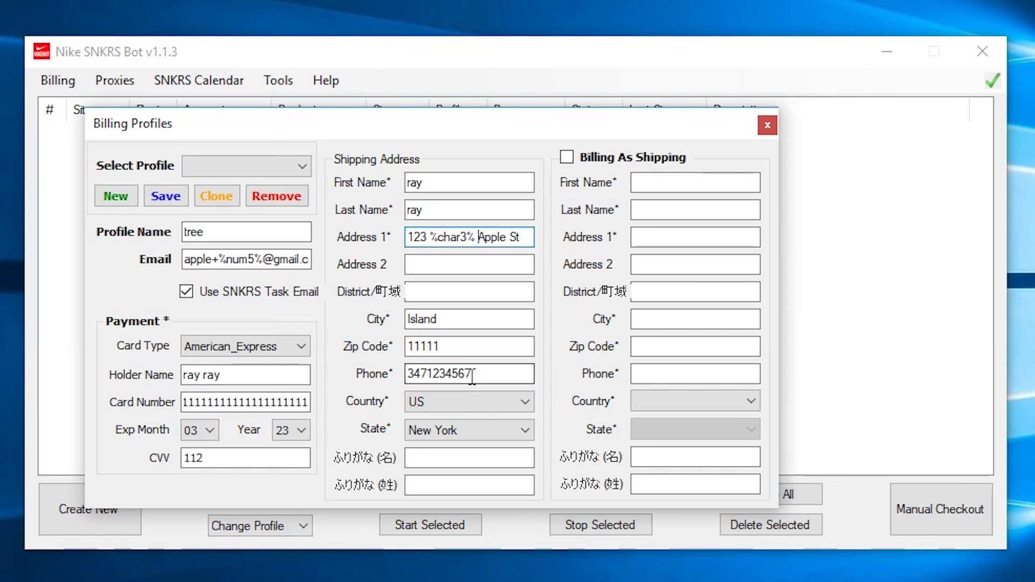
left_click_drag(476, 374, 429, 373)
key("BackSpace")
type("%")
key("BackSpace")
type("%num7")
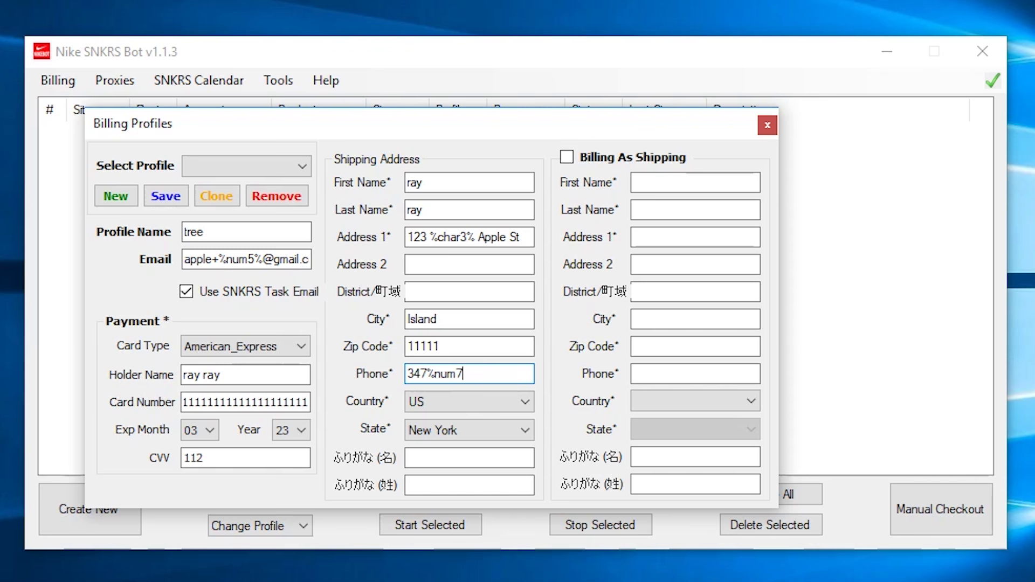
type("%")
key("Tab")
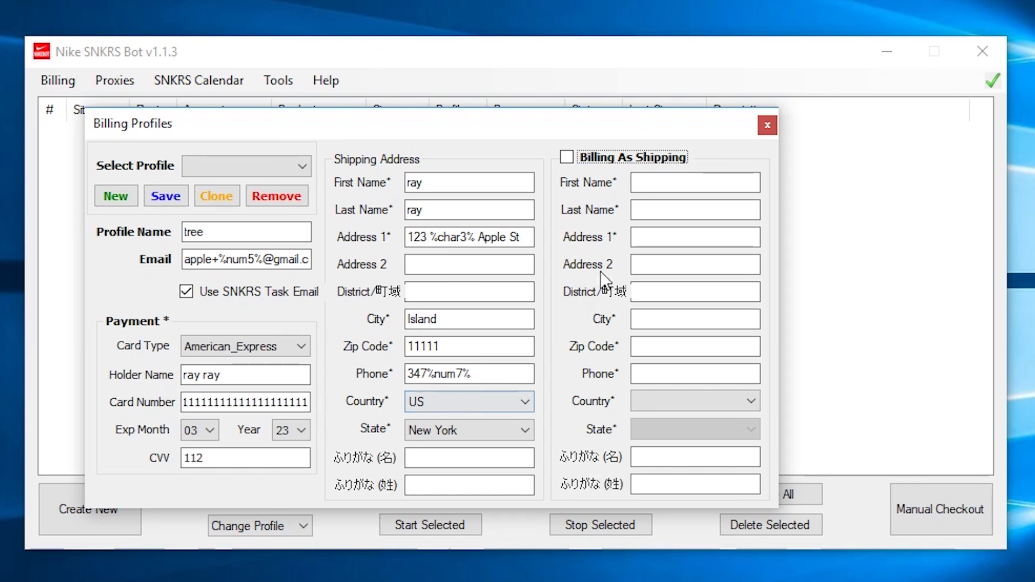
left_click(588, 160)
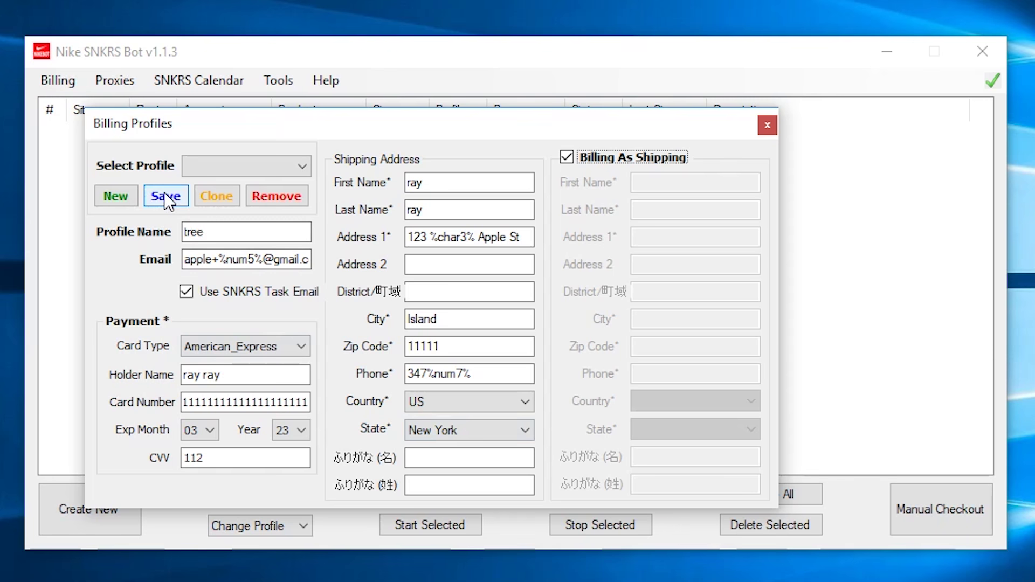
Step: Save the 'tree' billing profile and close the Billing Profiles window
left_click(215, 196)
left_click(767, 126)
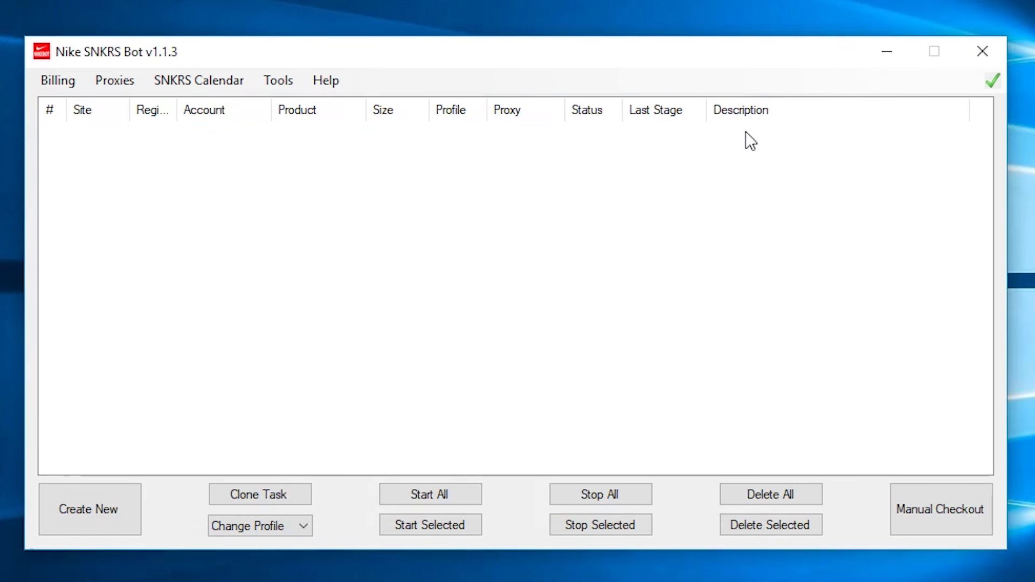
Step: Open the Proxies List Manager listing the 'uk fog static' and 'us fog' lists
left_click(111, 84)
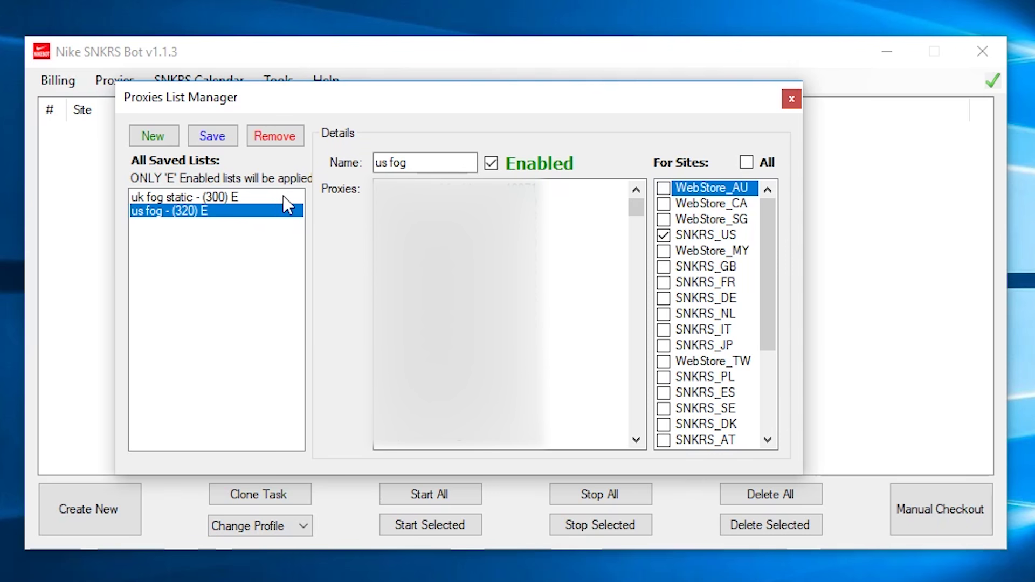
Step: Keep the 'us fog' proxy list enabled, close the Proxies List Manager, and show the Tools menu
left_click(508, 161)
left_click(507, 161)
key("Tab")
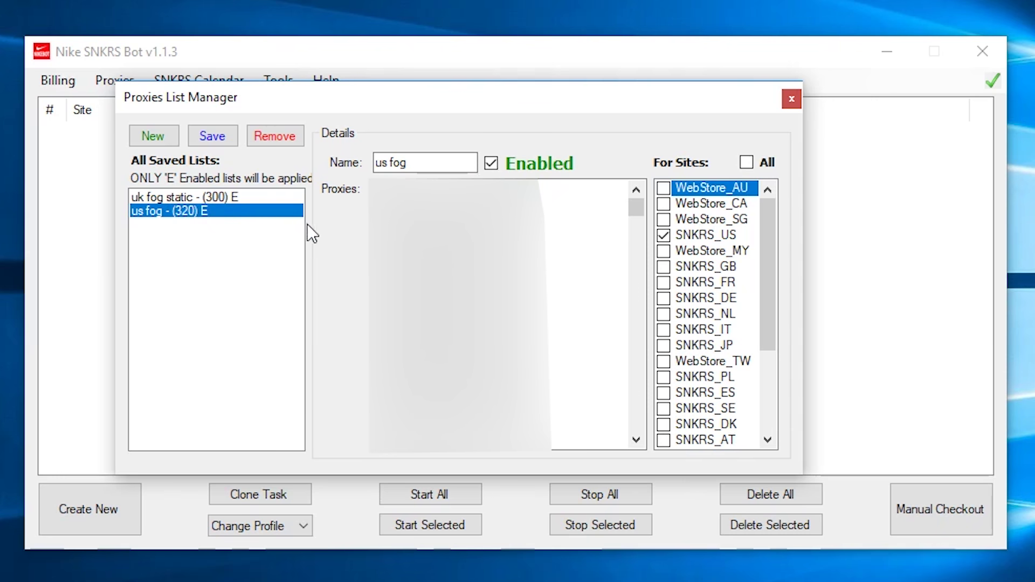
left_click(792, 99)
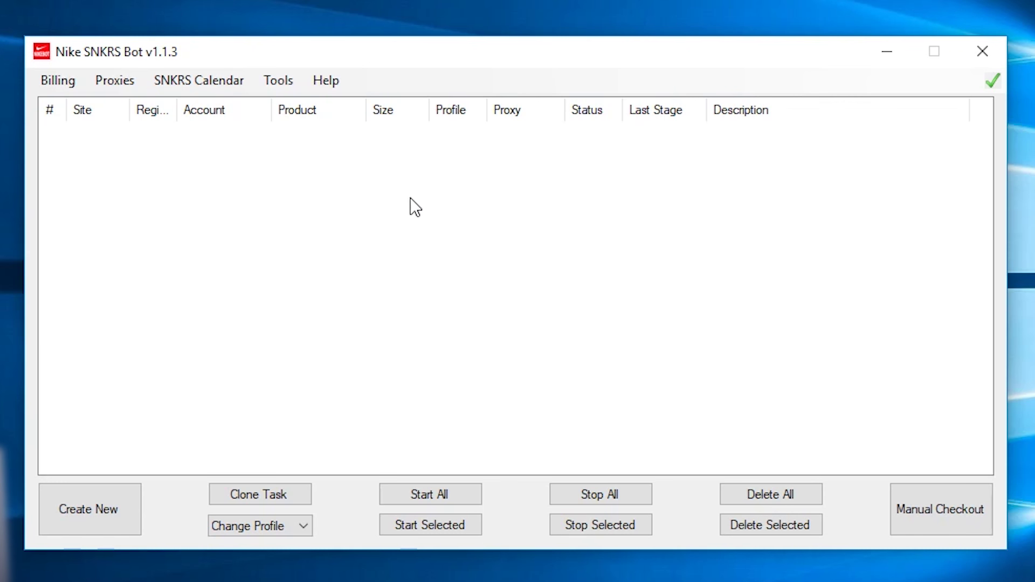
left_click(282, 84)
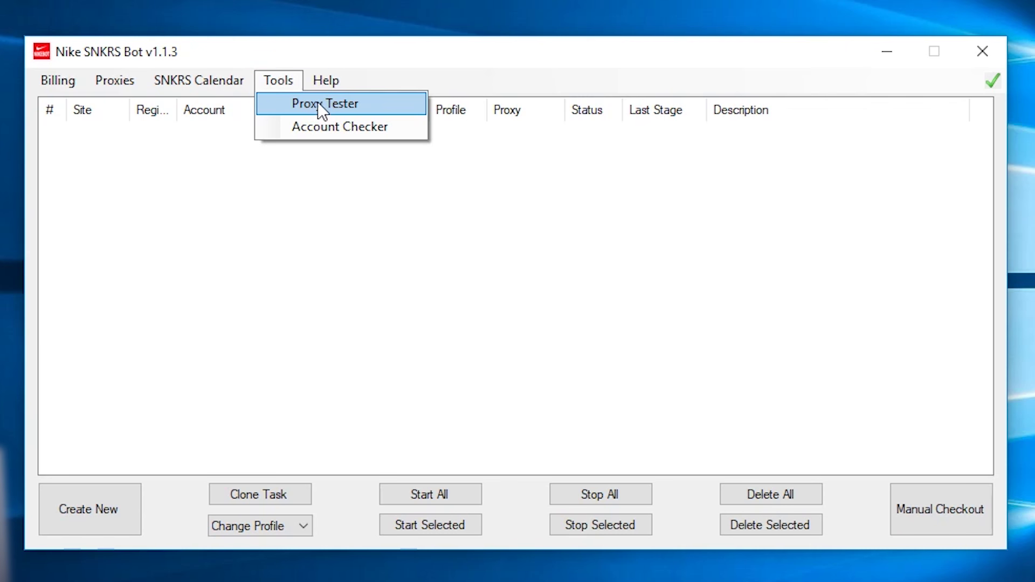
Step: Open Proxy Tester and load the 'us fog' proxy list into it
left_click(361, 106)
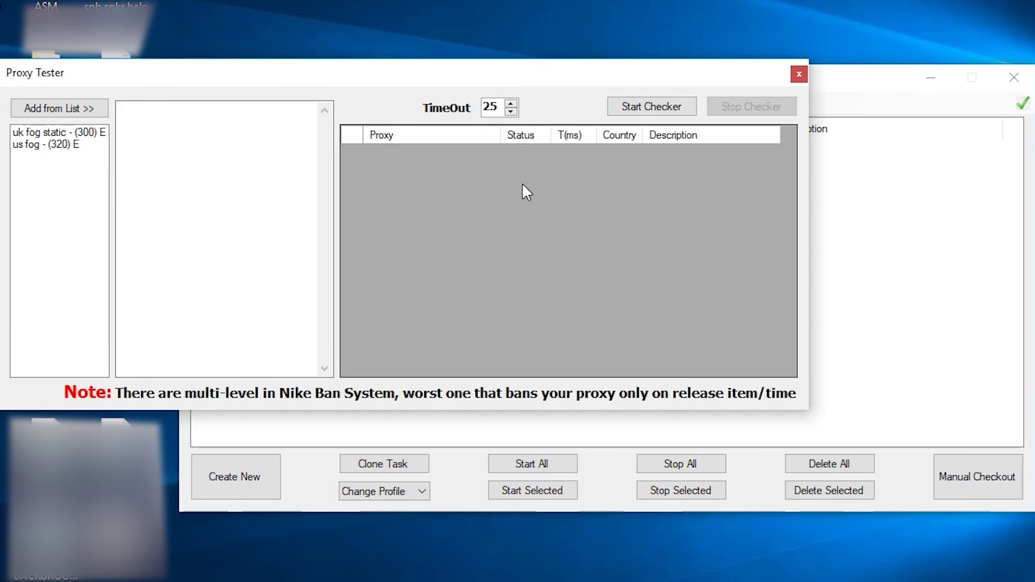
left_click(44, 144)
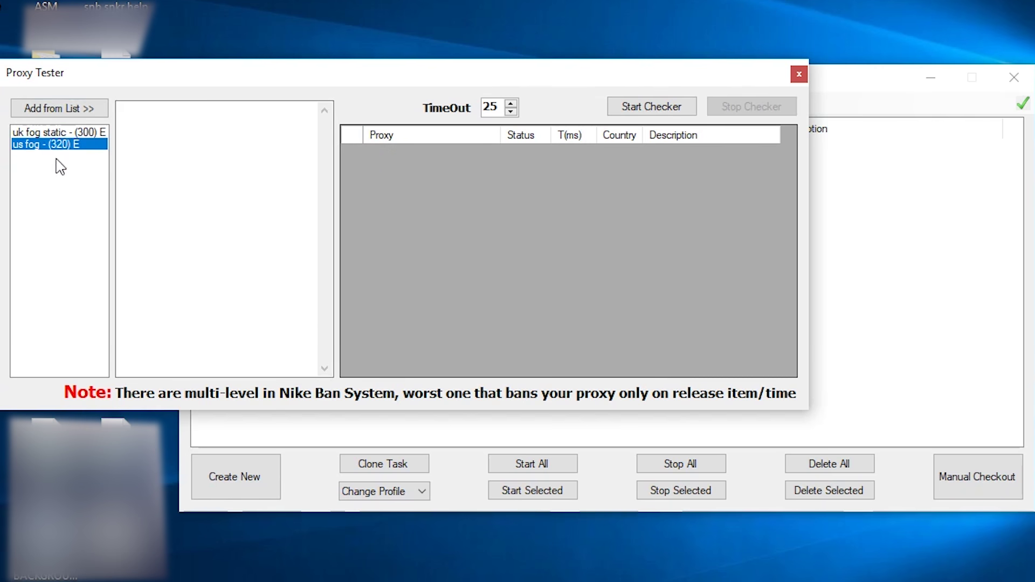
left_click(66, 113)
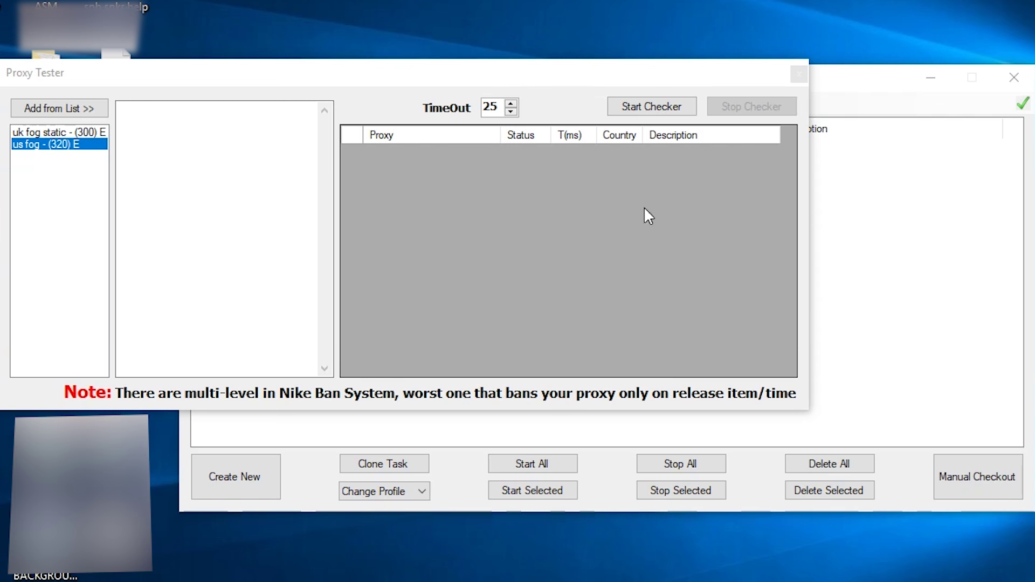
left_click(796, 72)
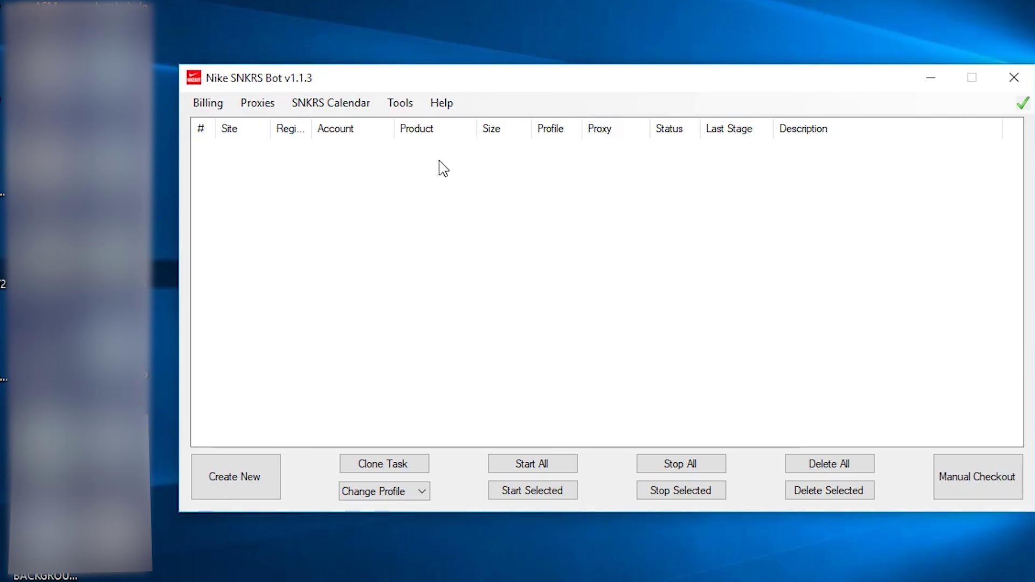
left_click(395, 104)
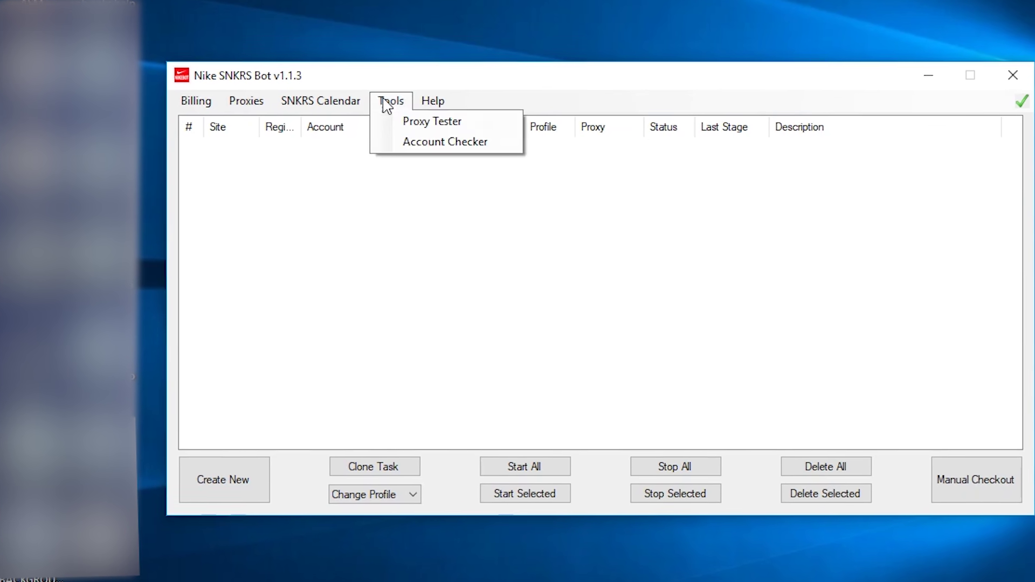
left_click(418, 142)
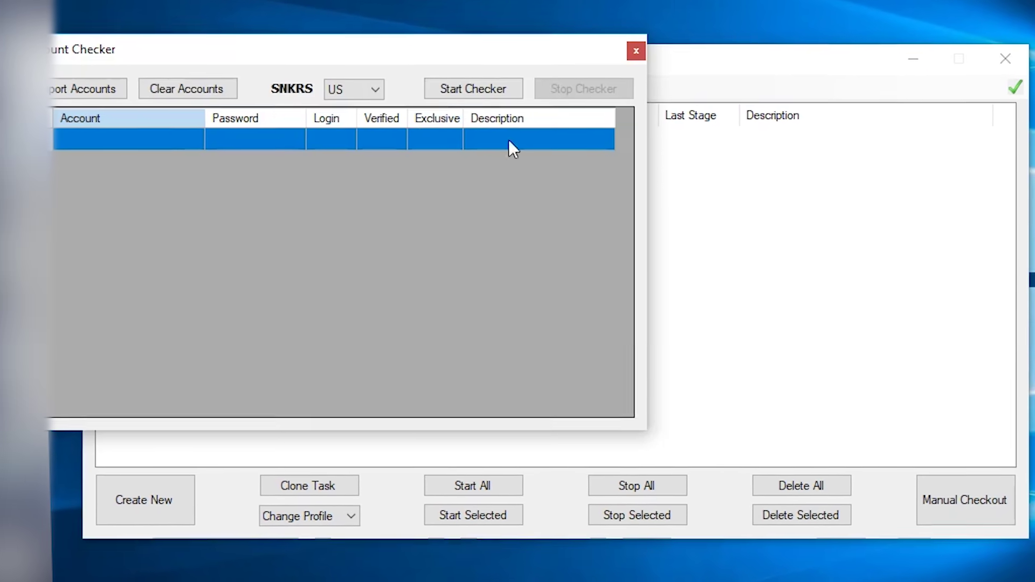
left_click(115, 138)
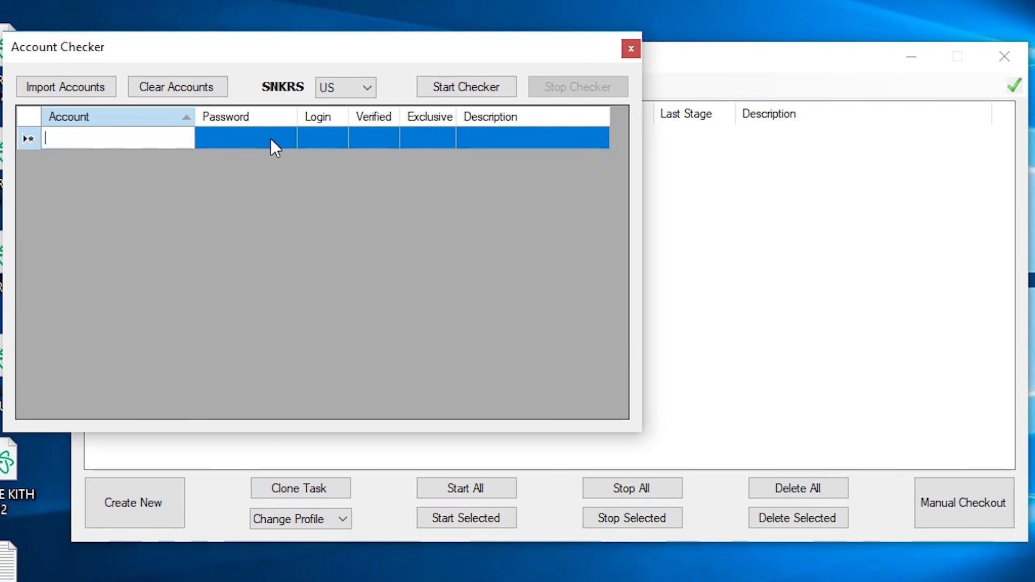
left_click(259, 137)
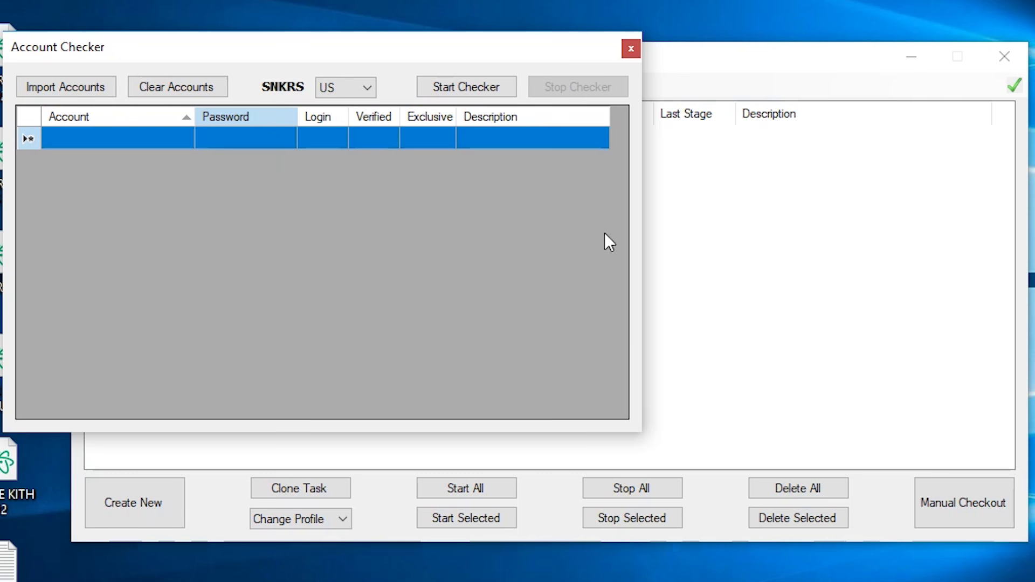
left_click(630, 49)
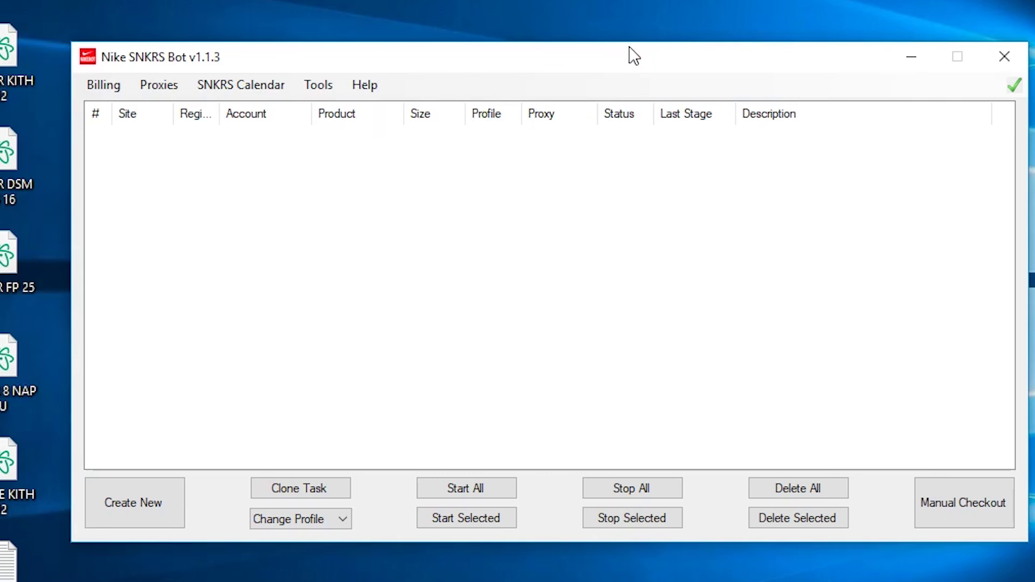
left_click(380, 86)
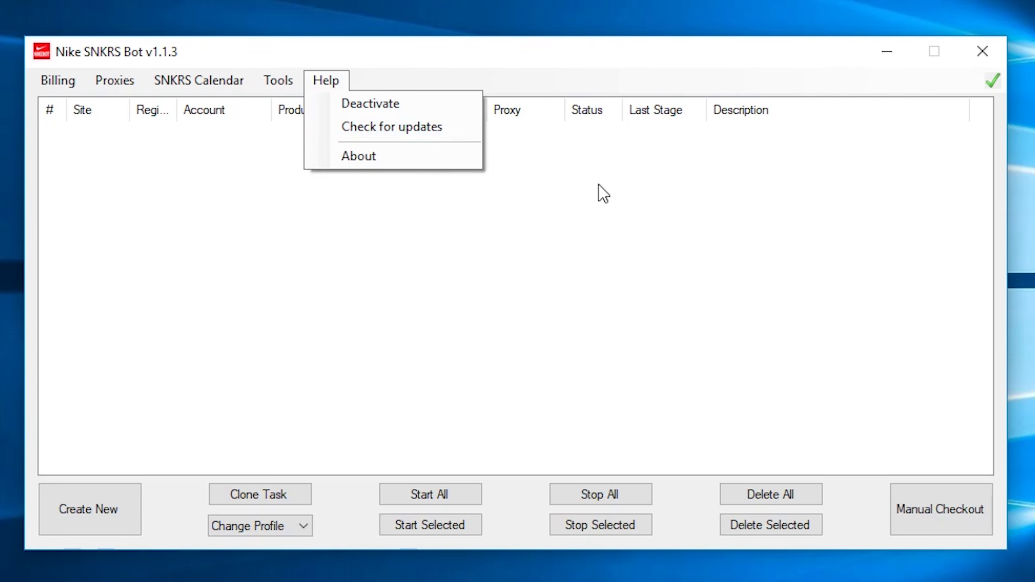
left_click(522, 237)
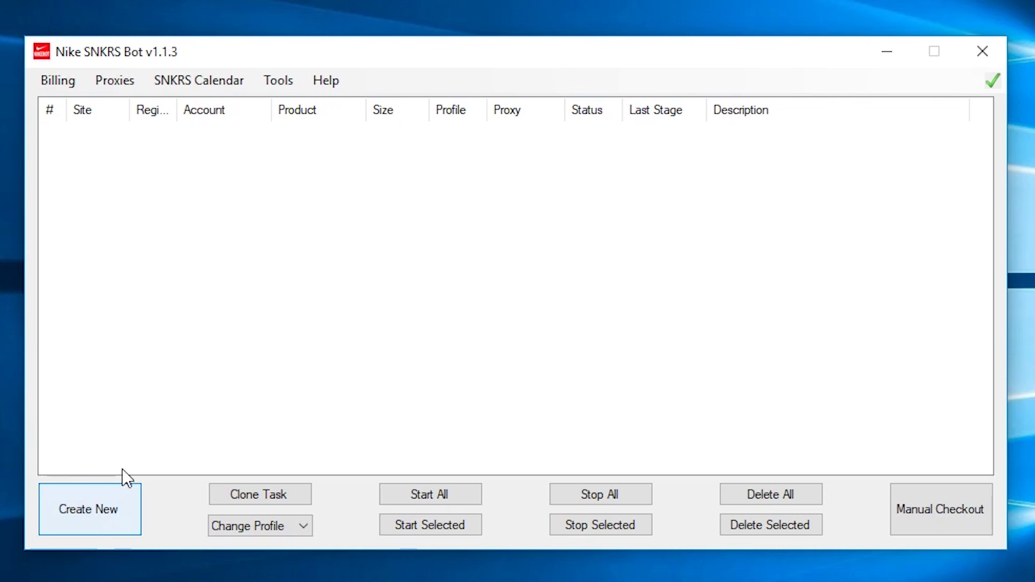
left_click(96, 512)
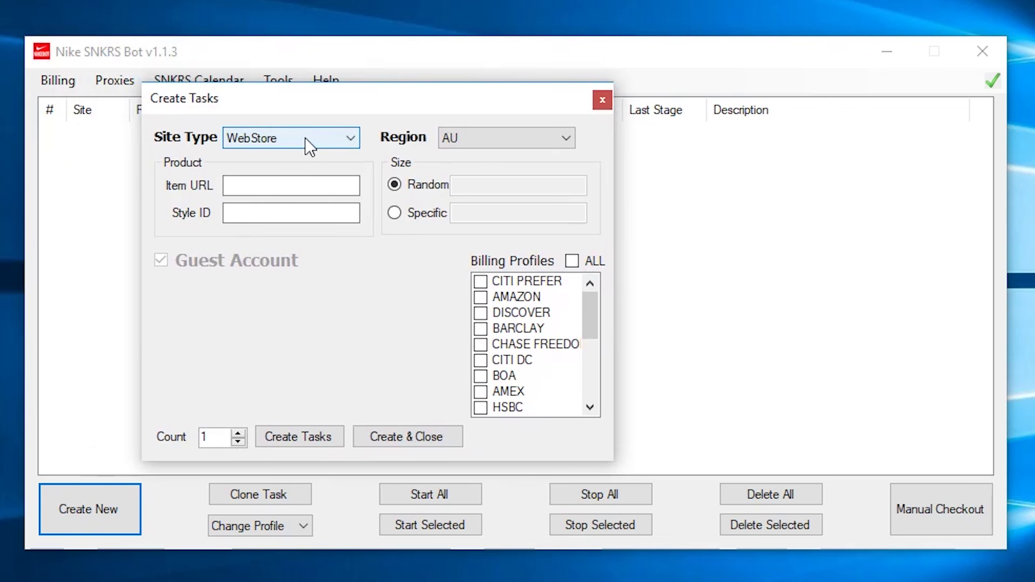
left_click(305, 138)
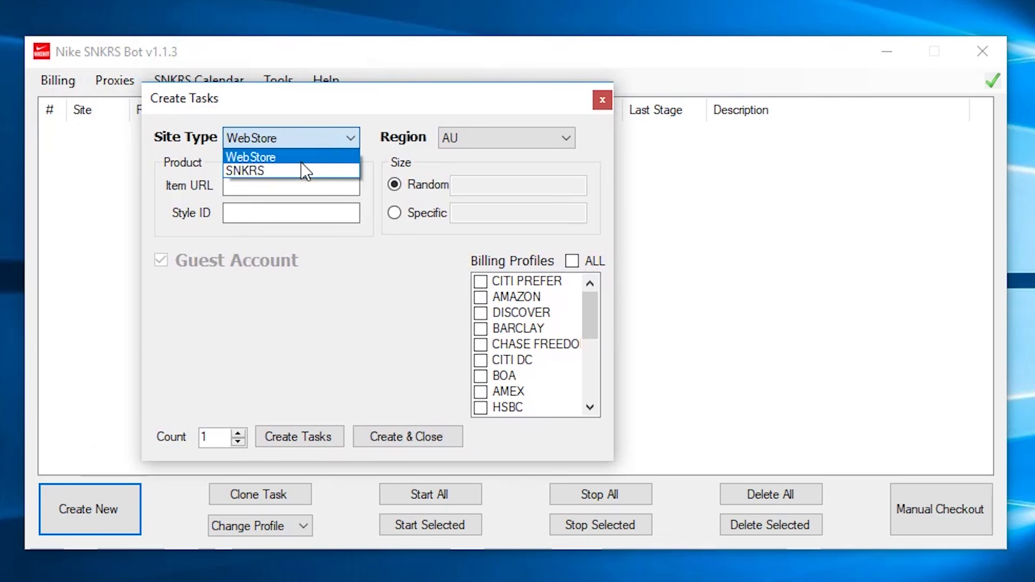
left_click(310, 133)
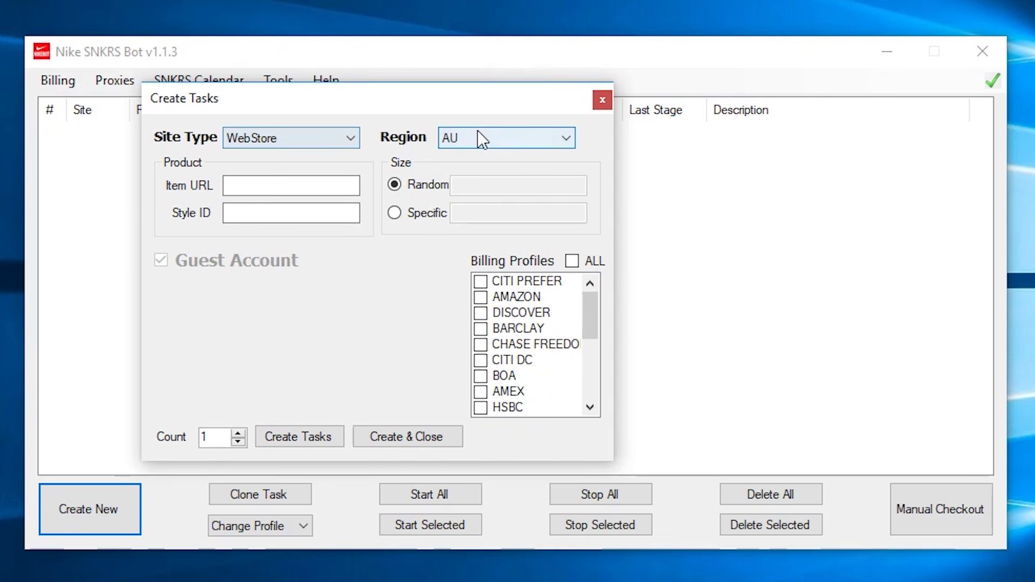
left_click(490, 136)
left_click(470, 153)
left_click(355, 138)
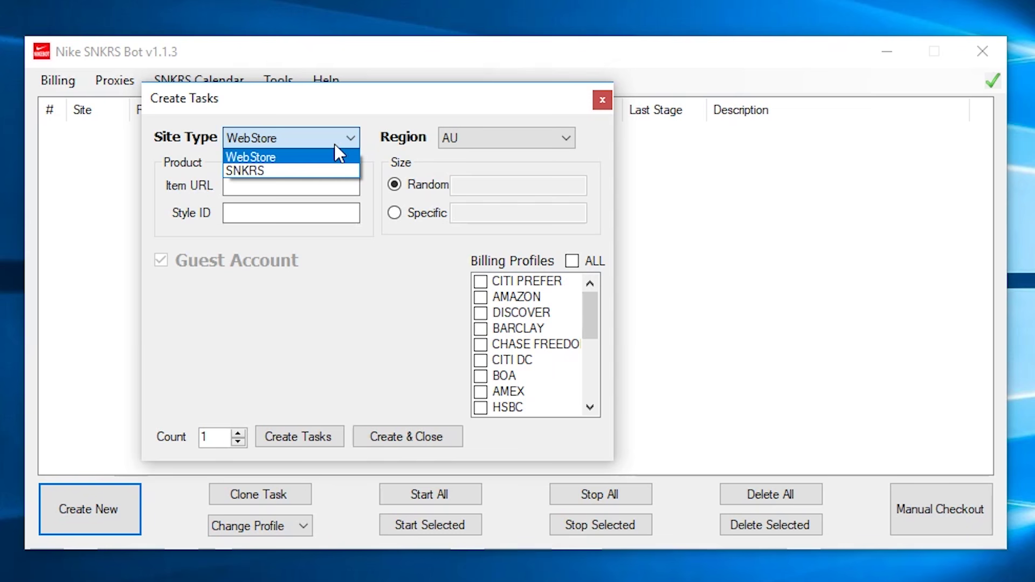
left_click(334, 137)
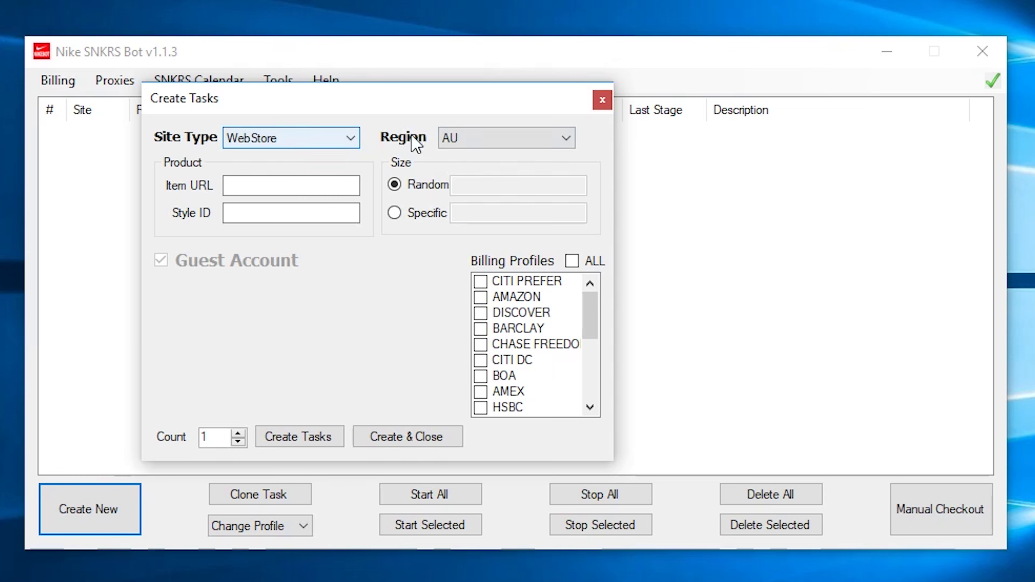
left_click(441, 139)
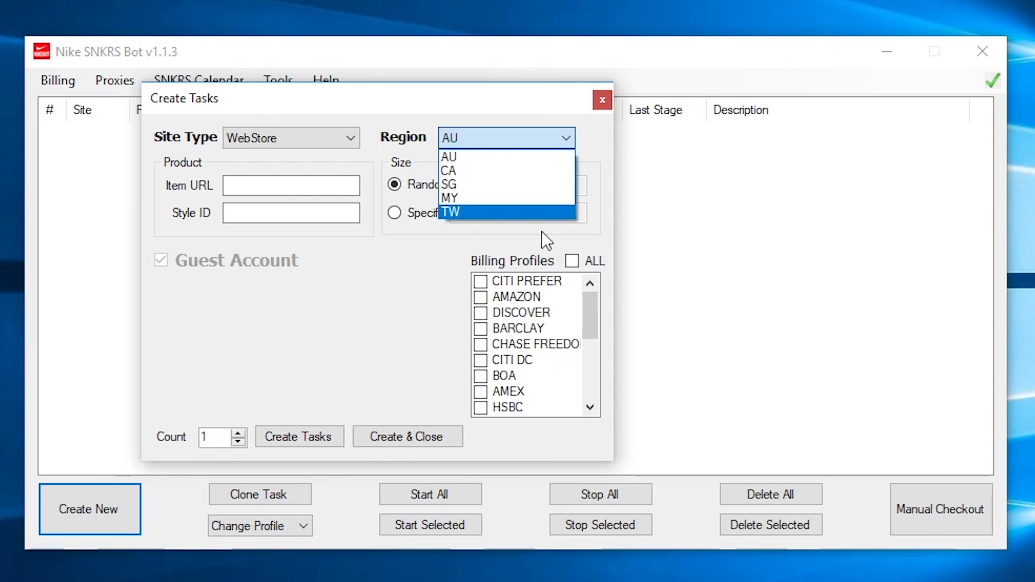
left_click(504, 137)
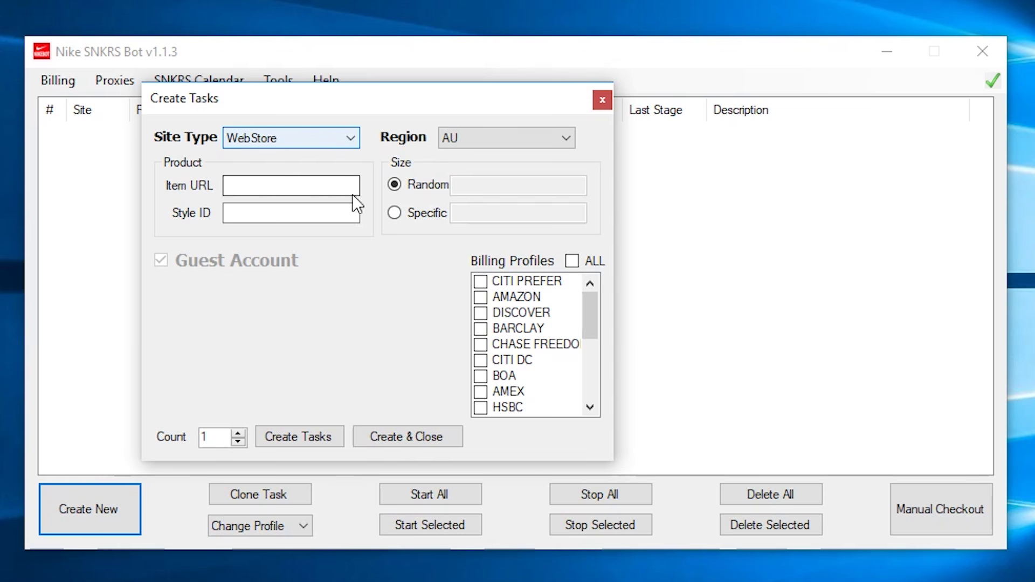
left_click(319, 141)
left_click(301, 168)
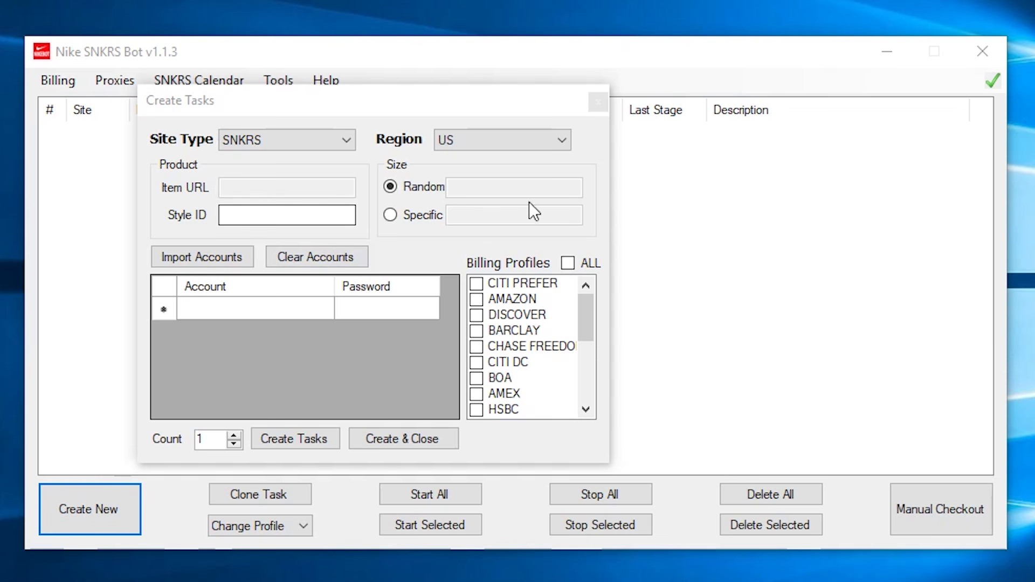
Step: Cancel task creation, then open and scroll through the US SNKRS release calendar
left_click(598, 102)
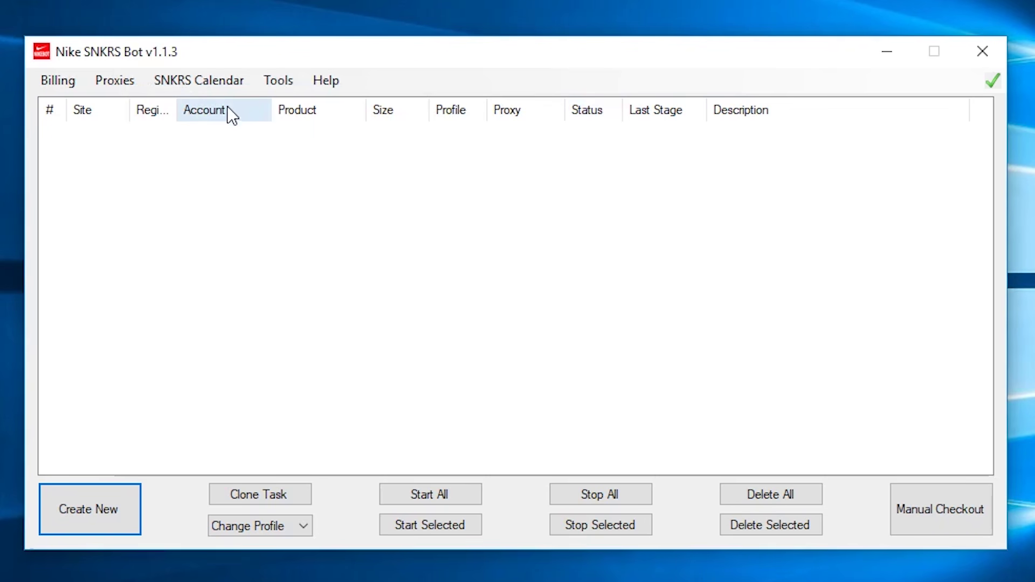
left_click(208, 86)
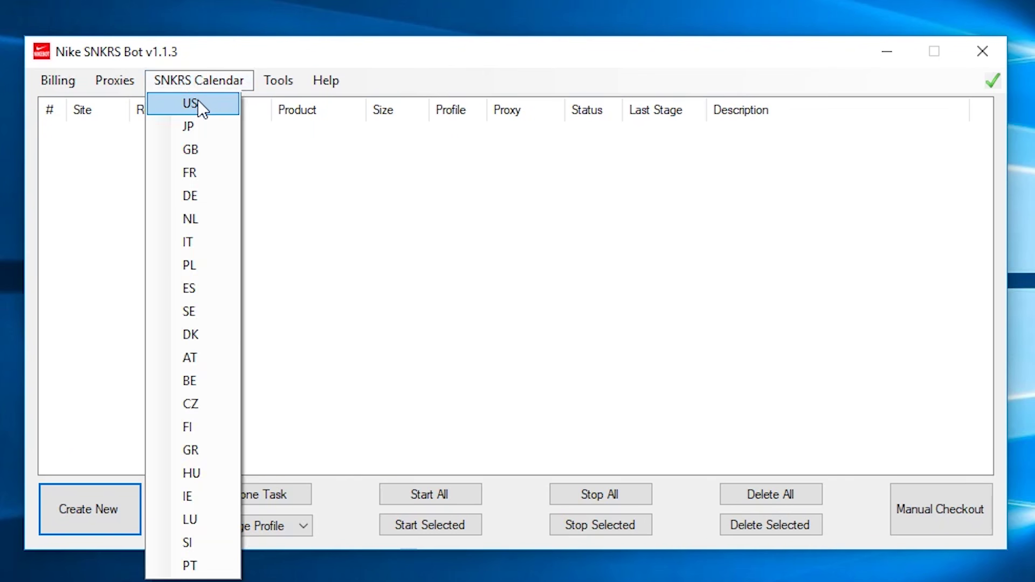
left_click(199, 101)
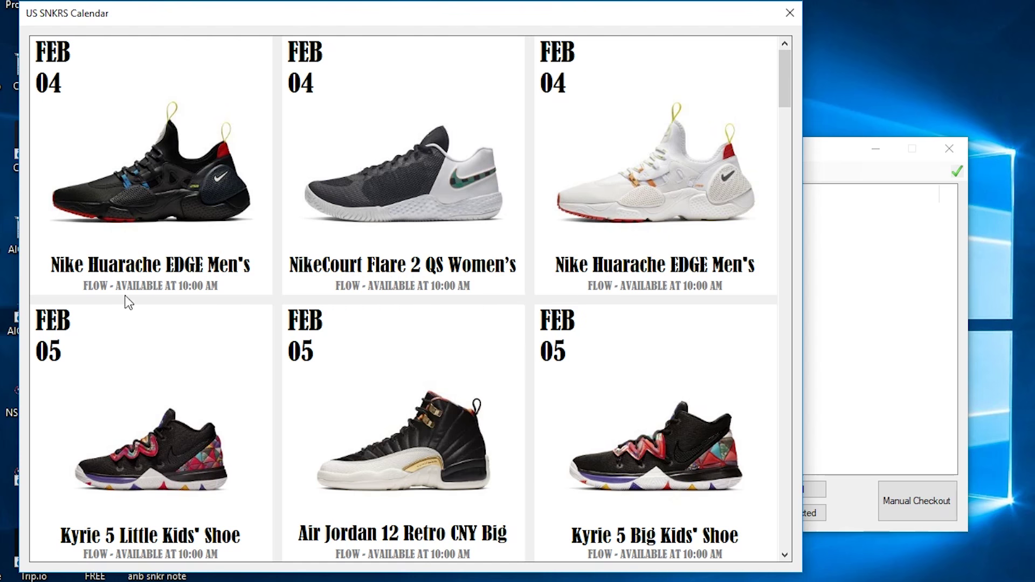
scroll(479, 308, "down", 5)
scroll(350, 310, "down", 20)
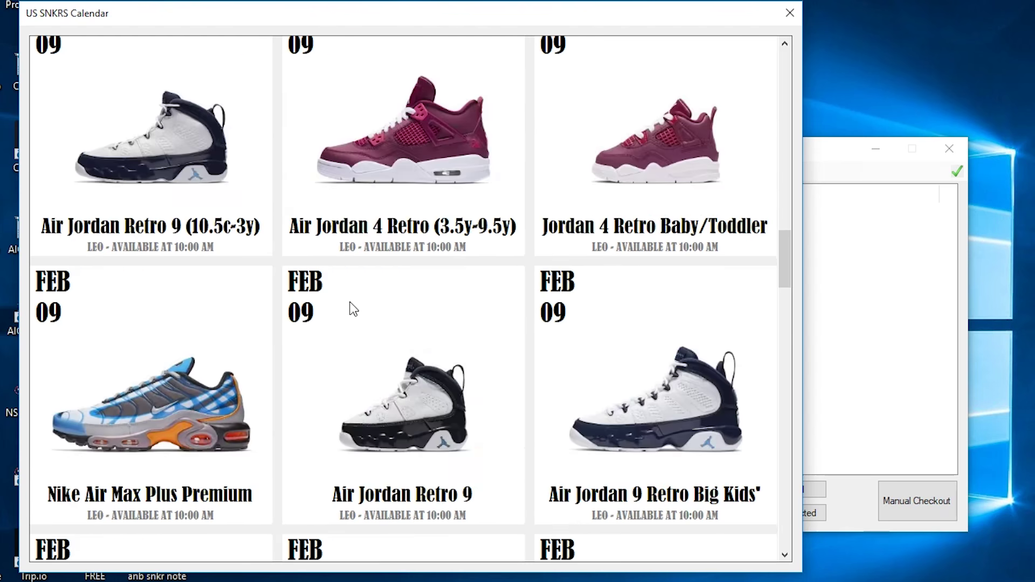
scroll(353, 309, "down", 10)
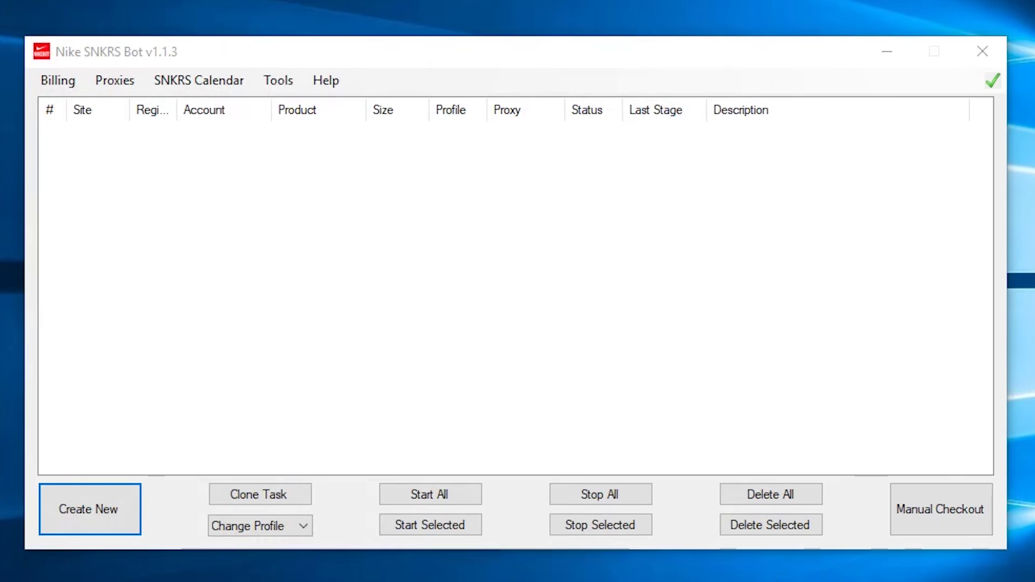
Step: Create one CI6875-300 task with random sizes billed to the AMAZON profile
left_click_drag(21, 0, 443, 105)
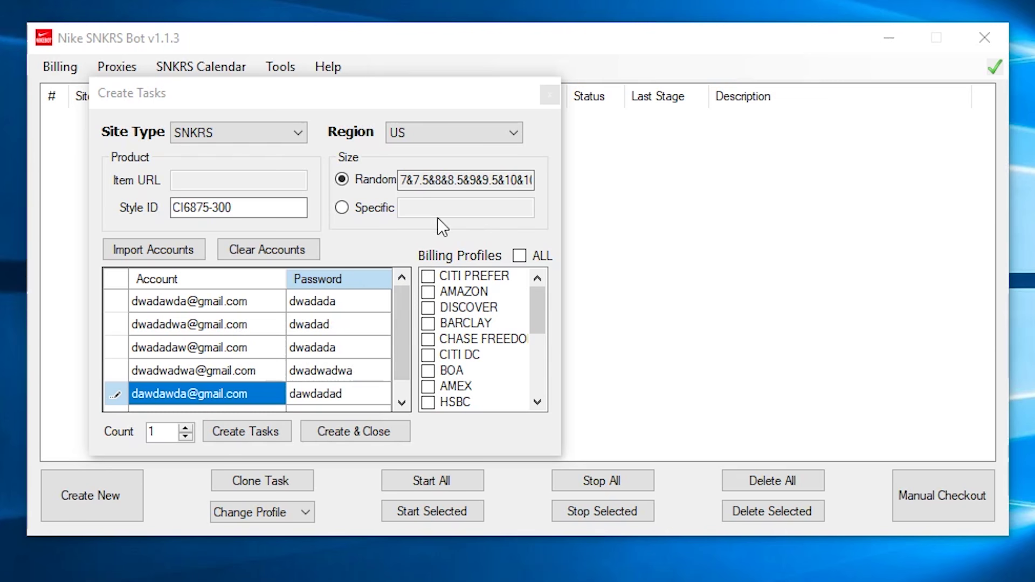
left_click(429, 292)
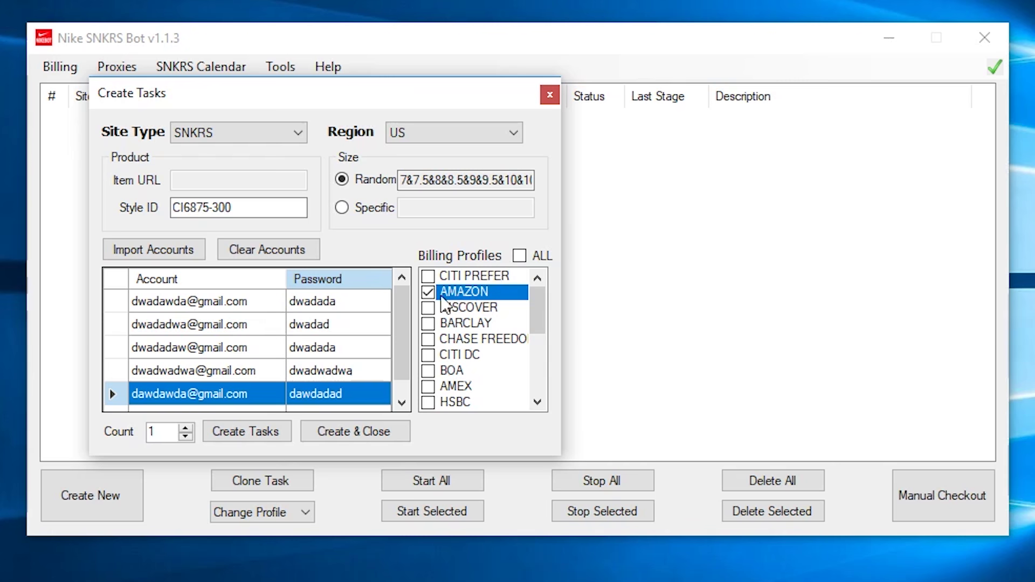
left_click(260, 430)
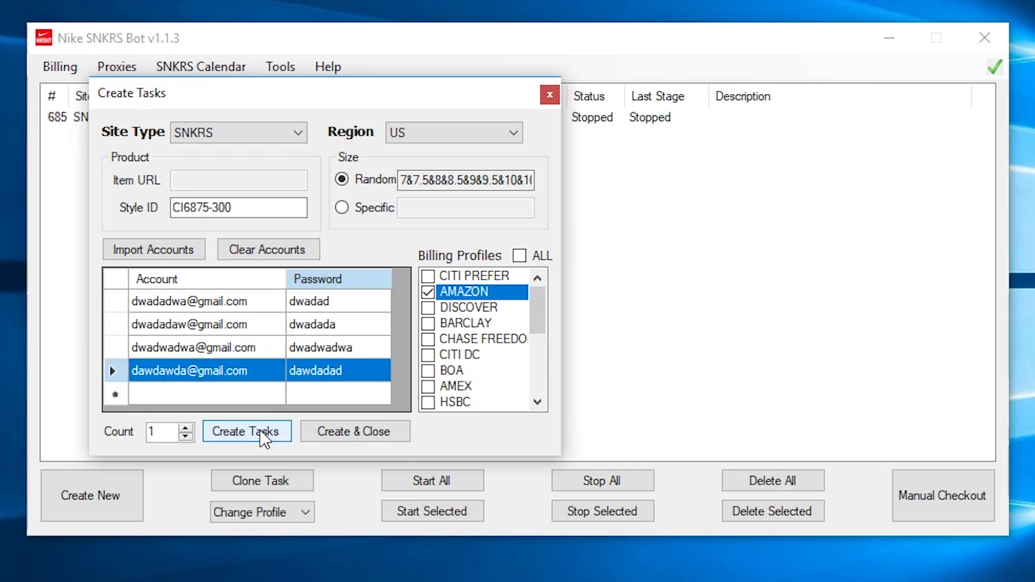
Step: Switch billing from AMAZON to BARCLAY and create 2 more tasks
left_click(429, 293)
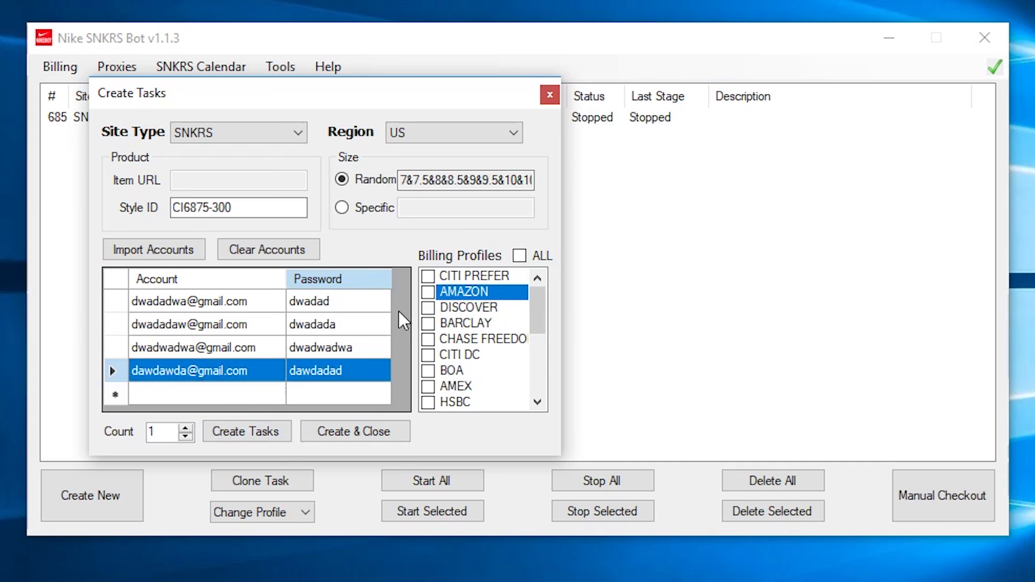
left_click(428, 324)
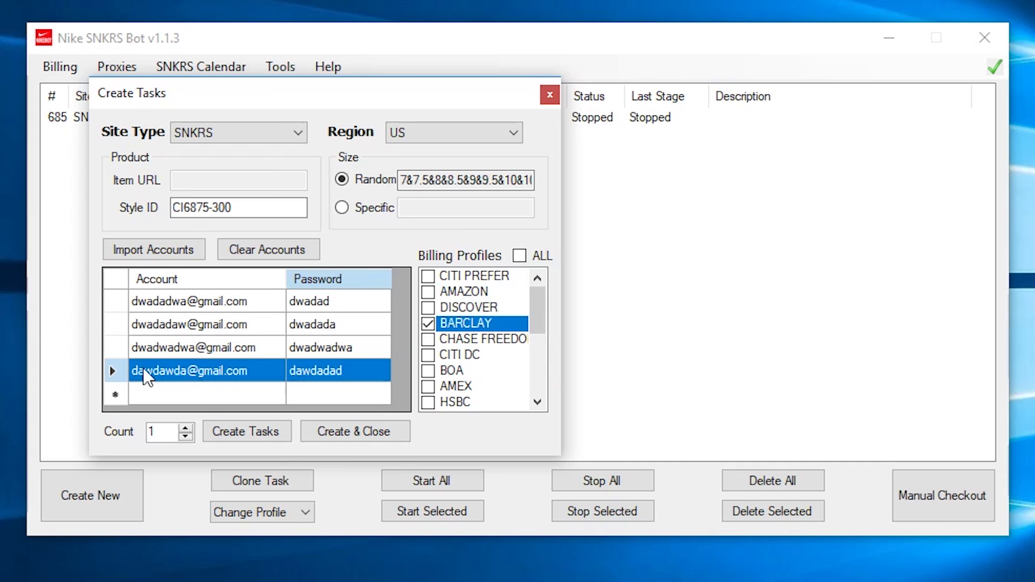
double_click(154, 433)
type("2")
left_click(251, 432)
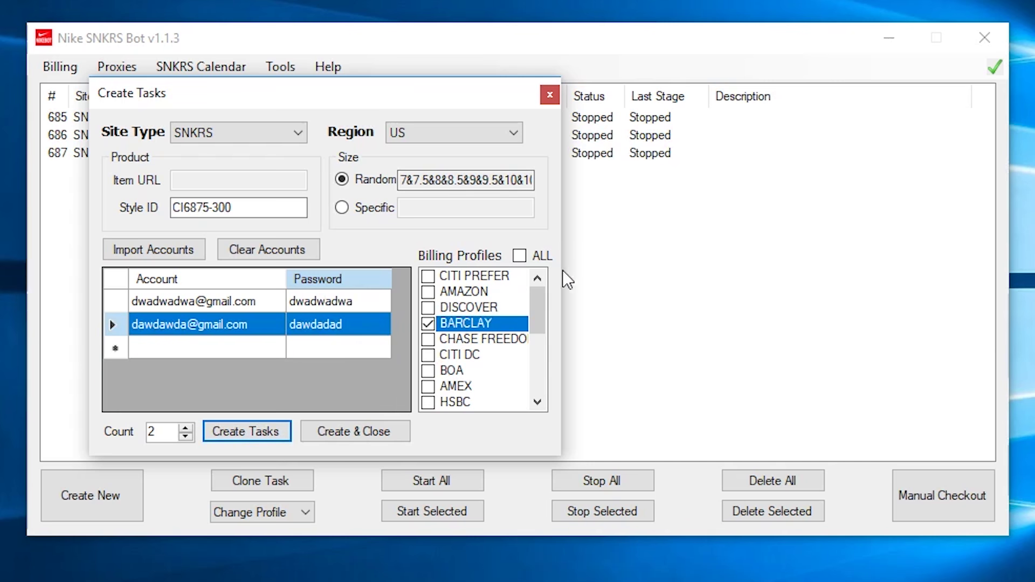
Step: Select all billing profiles and set the task count to 300
left_click(526, 259)
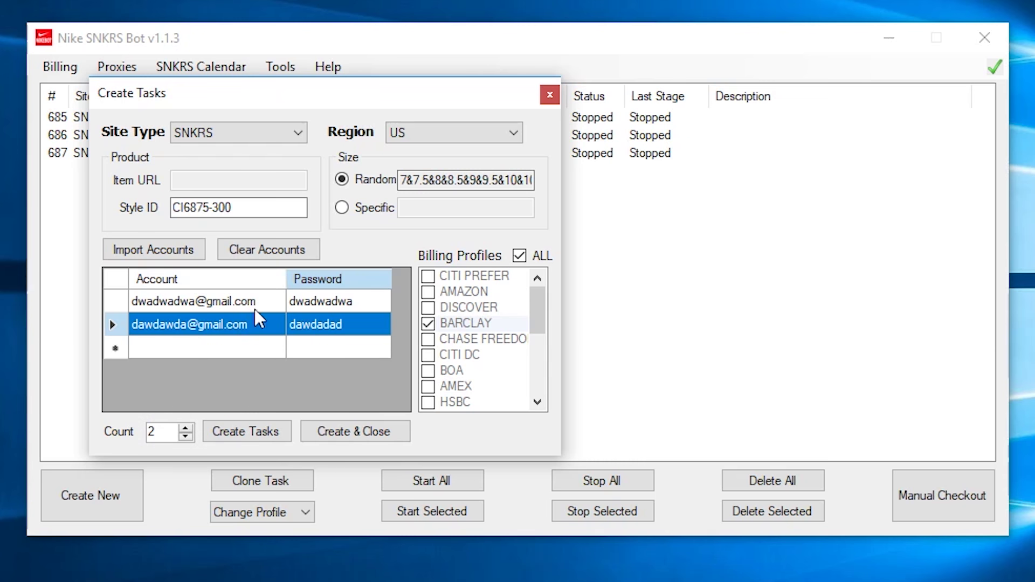
double_click(167, 430)
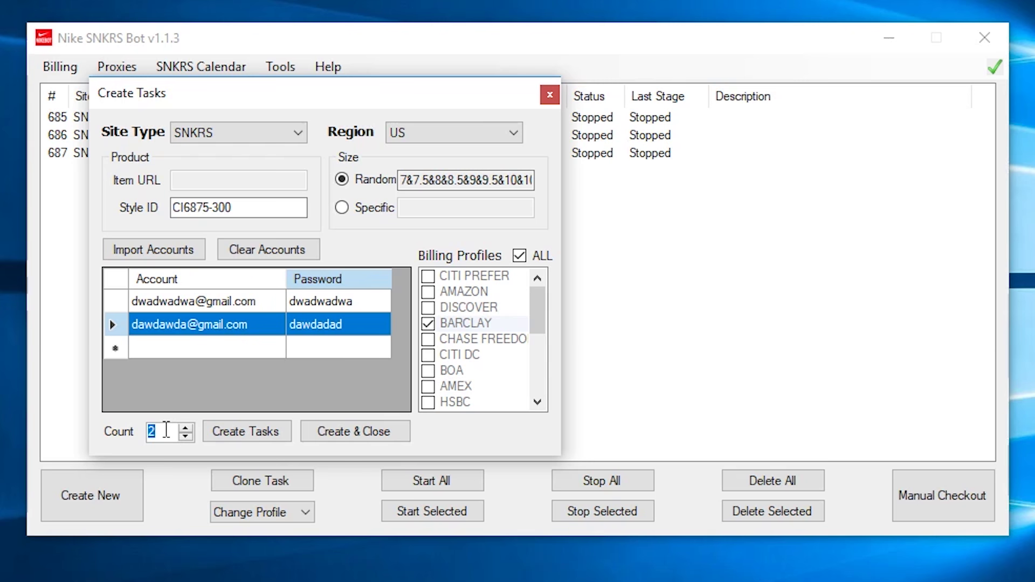
type("300")
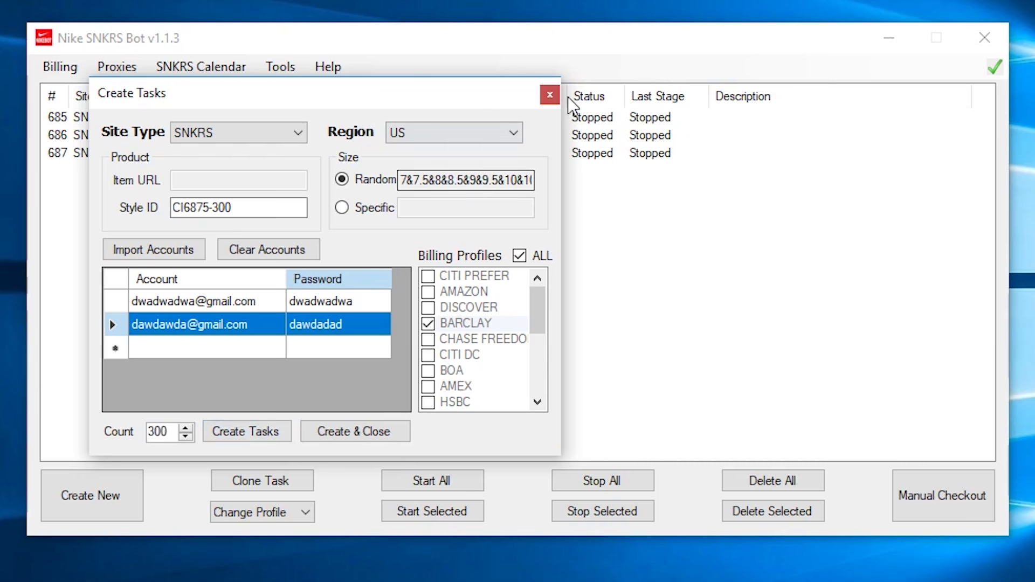
Step: Create the CI6875-300 SNKRS US task and close the task creation dialog
left_click(371, 437)
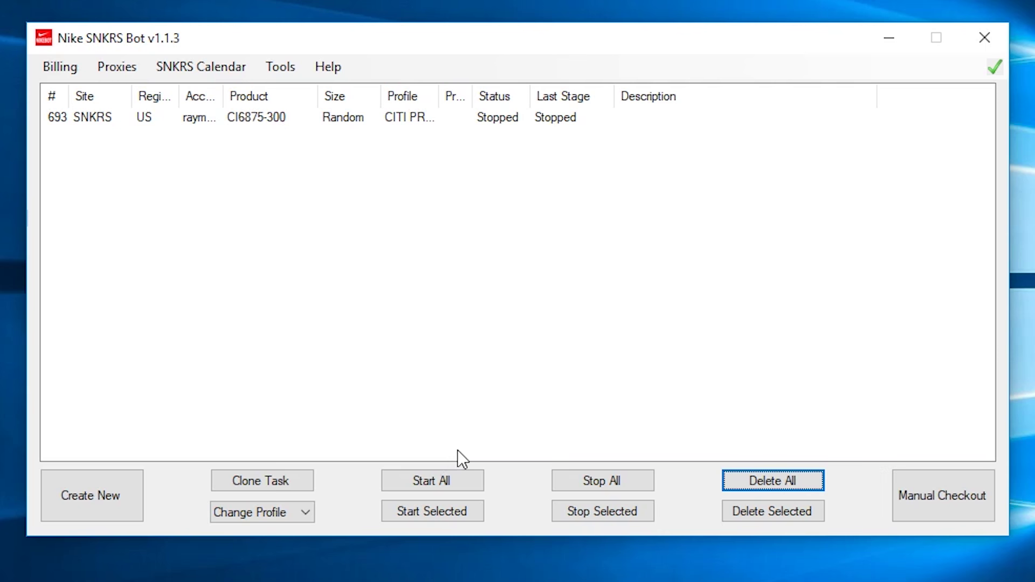
Step: Start all tasks so the GB AA3832-002 task runs green, awaiting its 4:00 AM launch
left_click(457, 479)
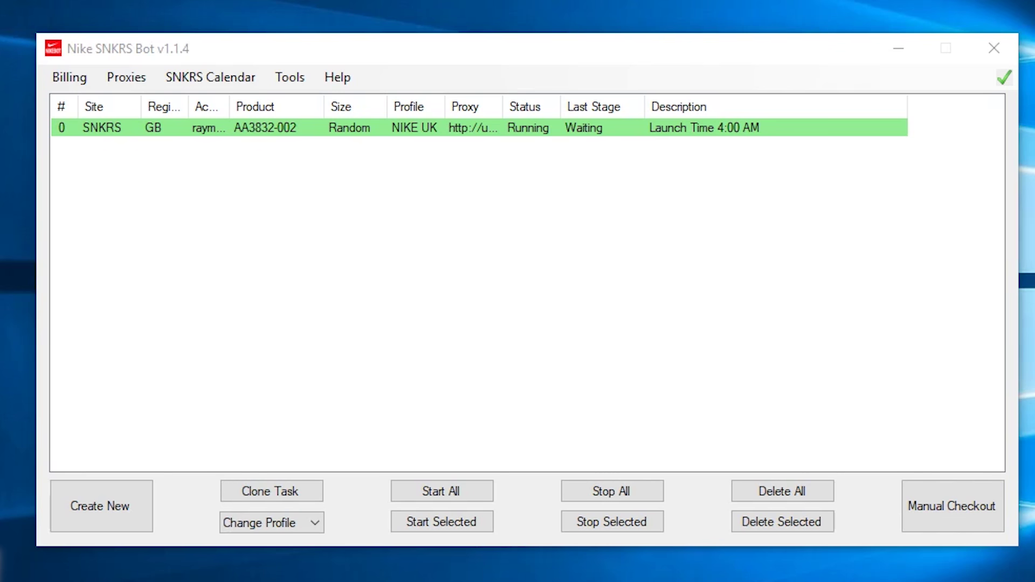
Step: Launch IIS Crypto with admin rights and load the Best Practices template
left_click(165, 394)
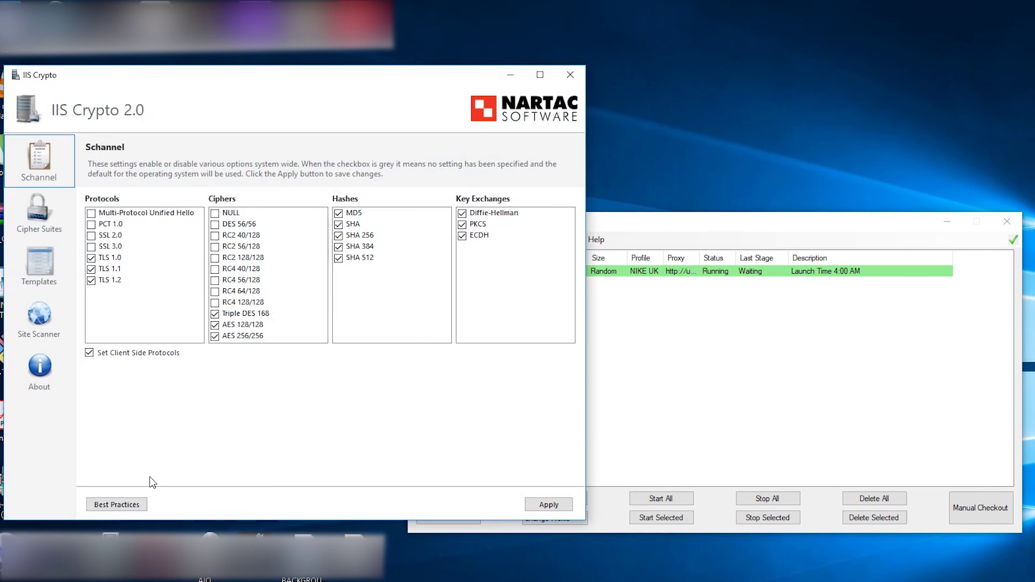
left_click(141, 504)
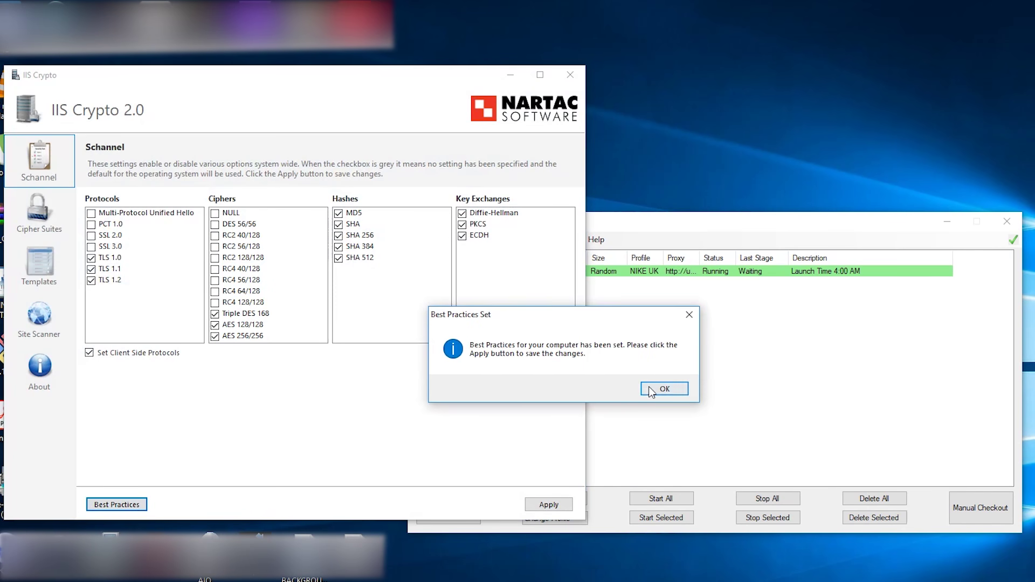
left_click(658, 388)
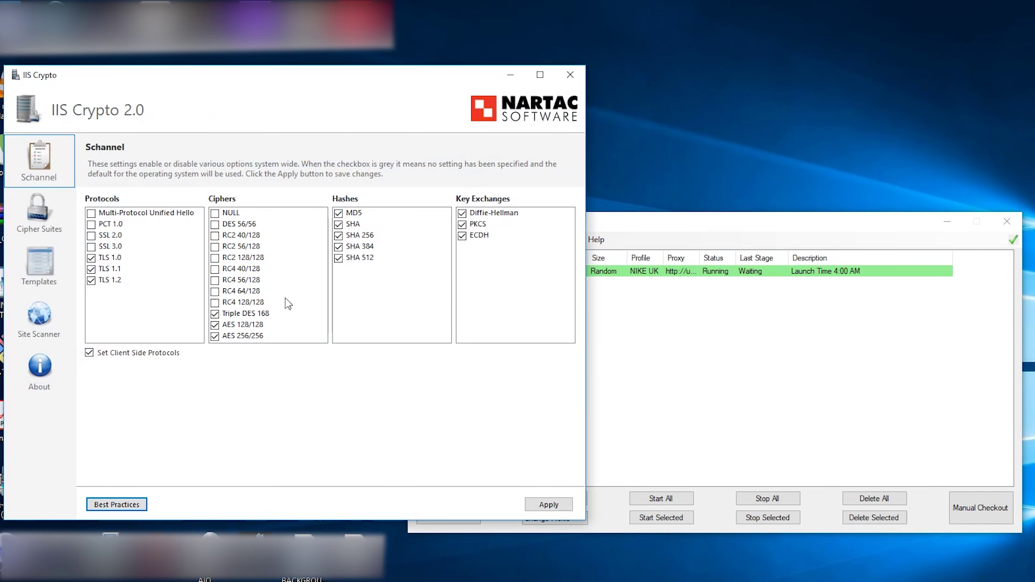
Step: Enable every cipher suite, apply the settings, acknowledge the reboot notice, and exit
left_click(43, 210)
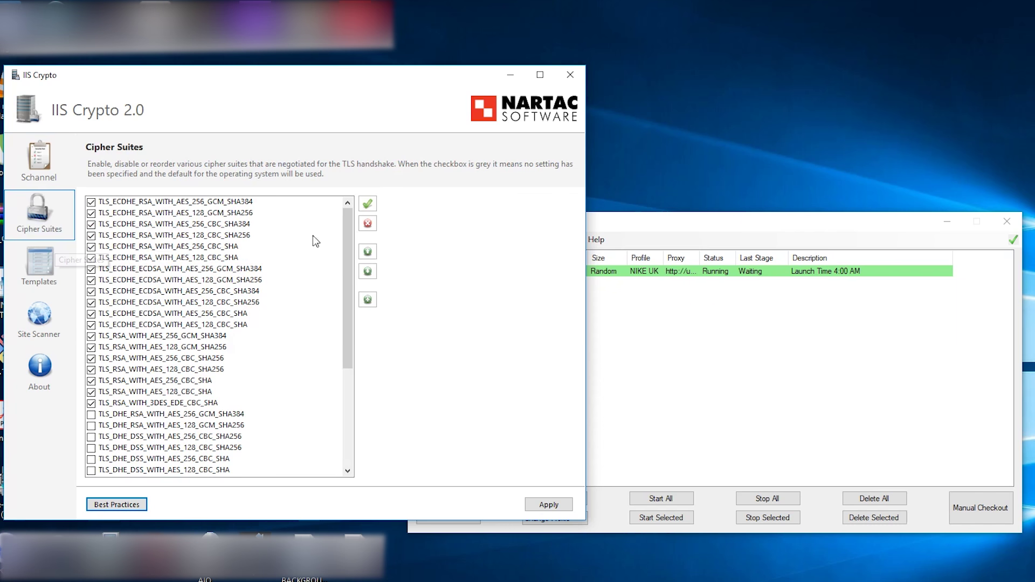
left_click(367, 203)
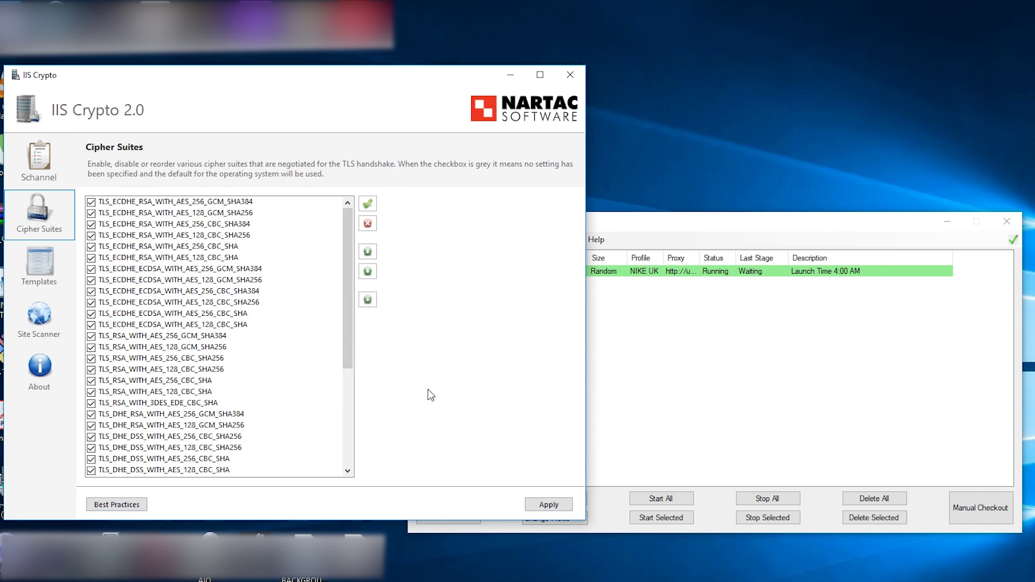
left_click(554, 506)
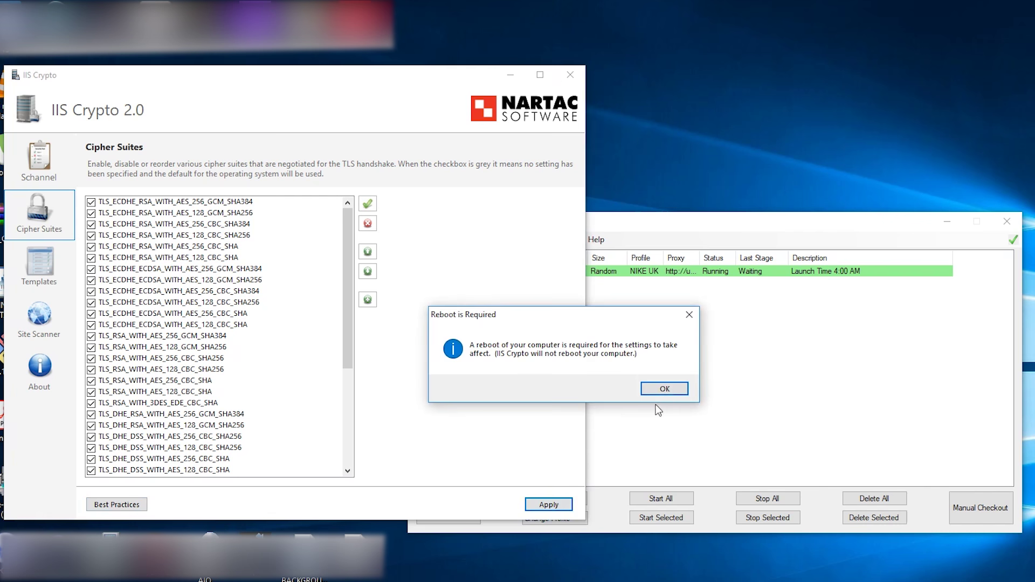
left_click(663, 389)
left_click(576, 77)
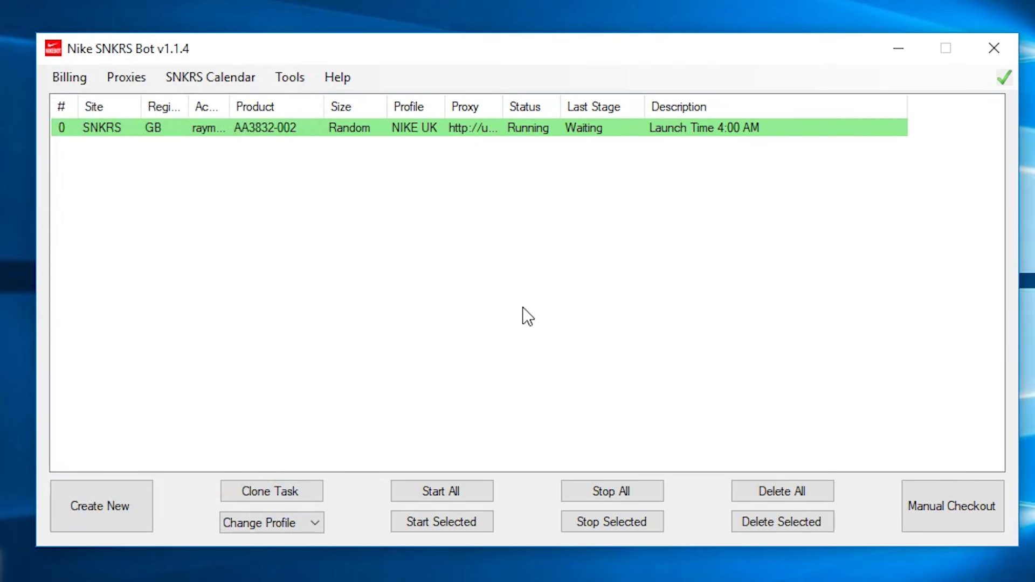